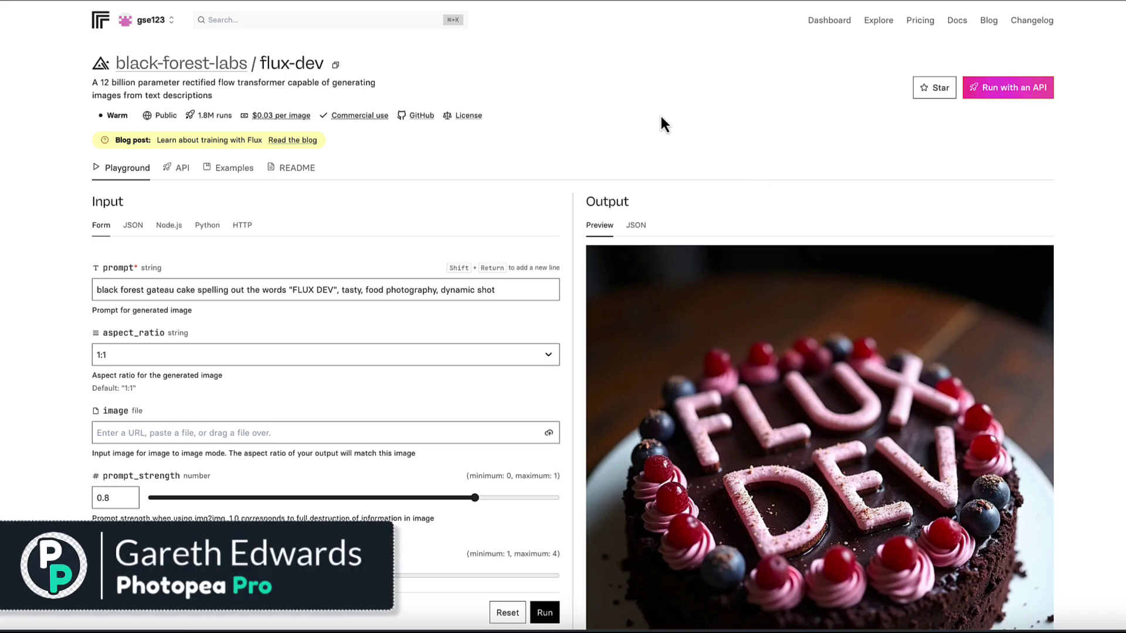
Select the entire cake prompt text in the flux-dev prompt field
scroll(638, 97, down, 2)
scroll(638, 94, up, 2)
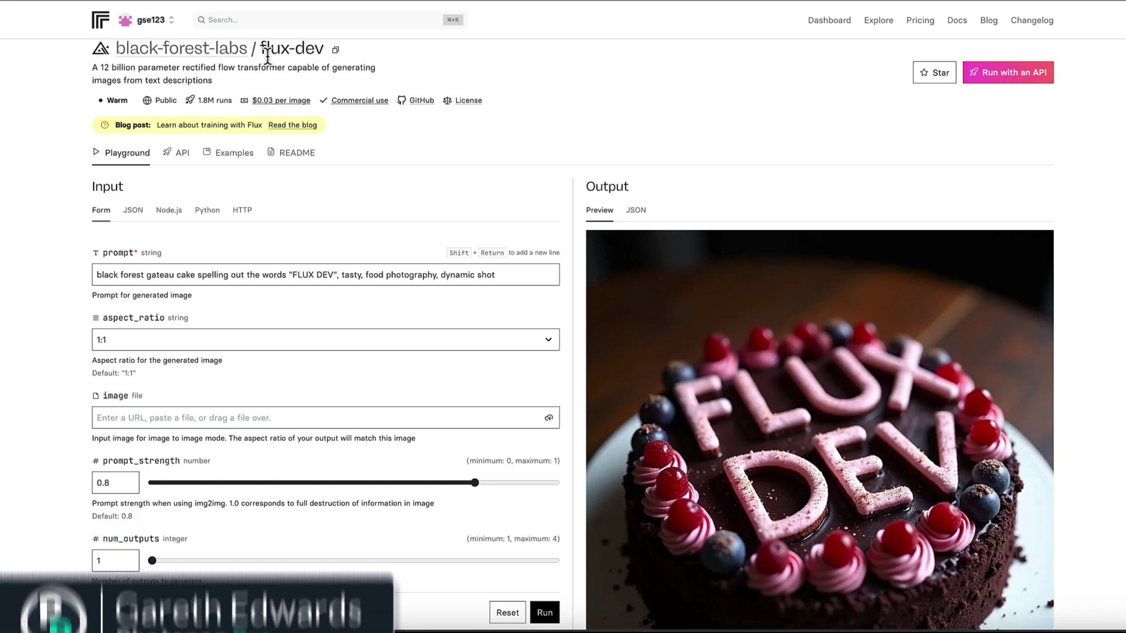
scroll(612, 89, down, 3)
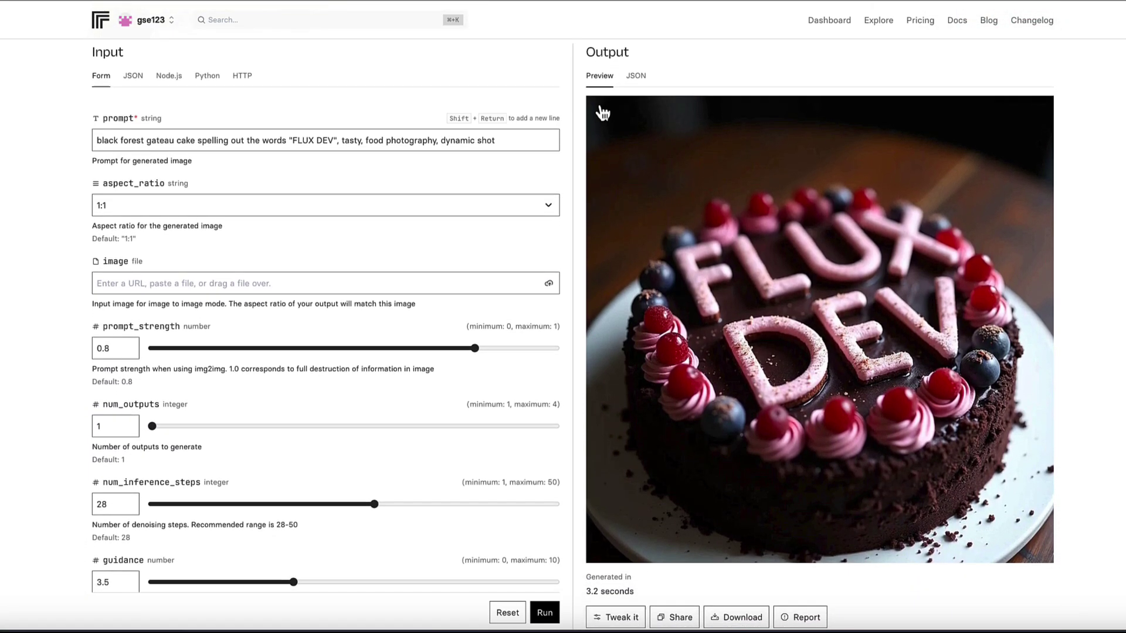
drag(514, 136, 95, 135)
Paste the grey British shorthair breakfast prompt and set the aspect ratio to 3:2
text(photo of a happy grey british shorthair cat eating big bowl of breakfast cereal  at the kitchen table. There is a glass of milk and a newspaper.)
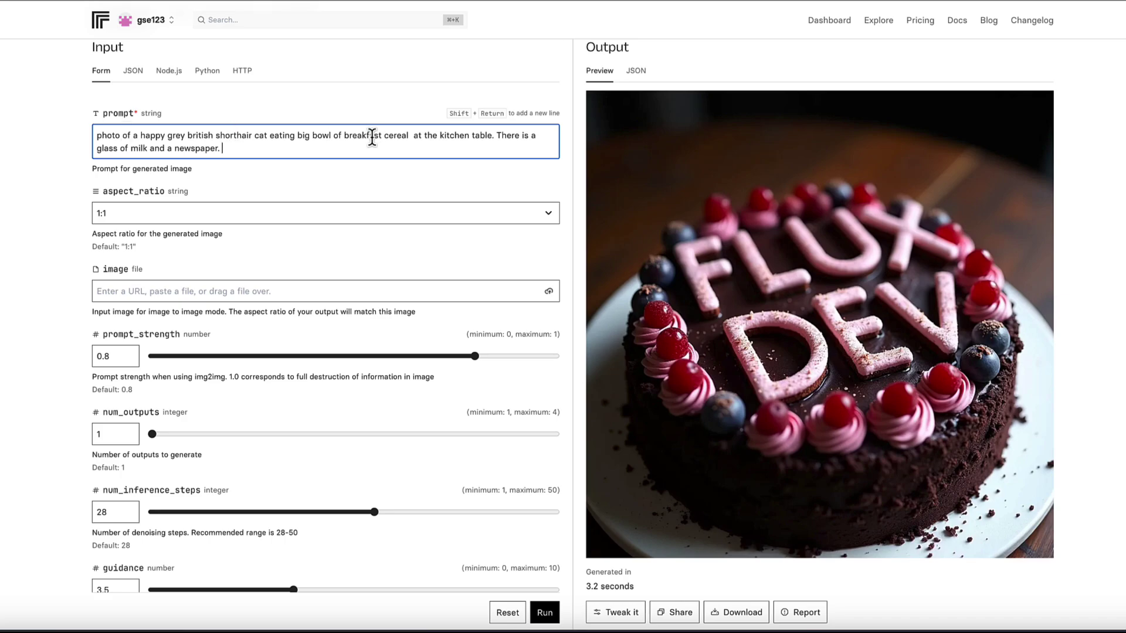
scroll(337, 148, down, 1)
click(340, 156)
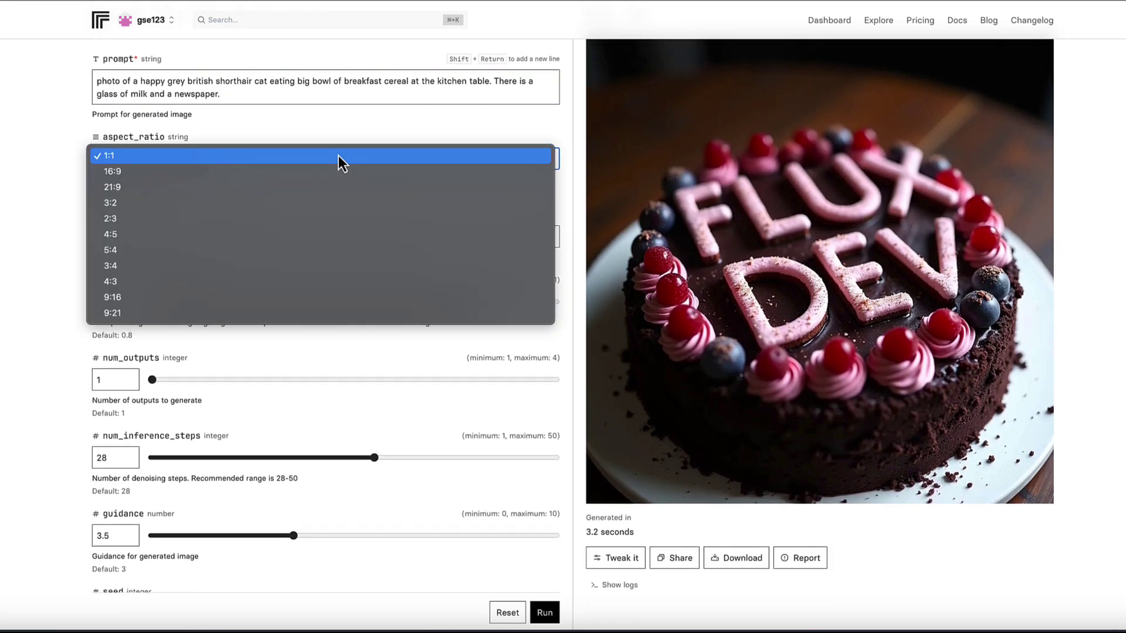
click(298, 202)
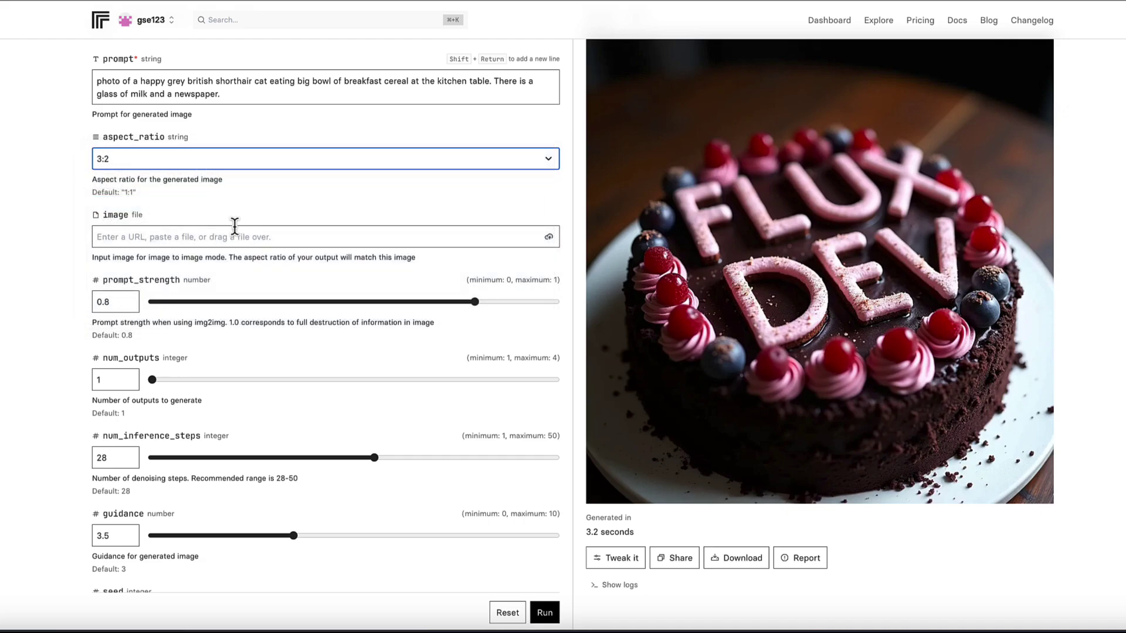
Select the guidance value 3.5 so it can be replaced
scroll(237, 232, down, 2)
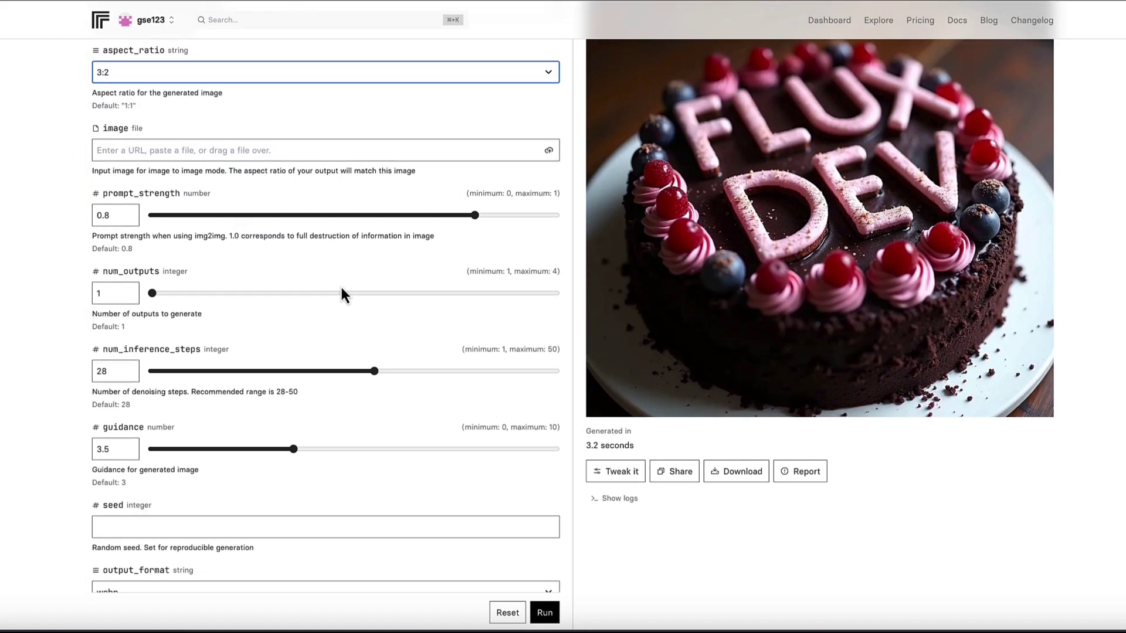
scroll(340, 284, down, 2)
double_click(106, 346)
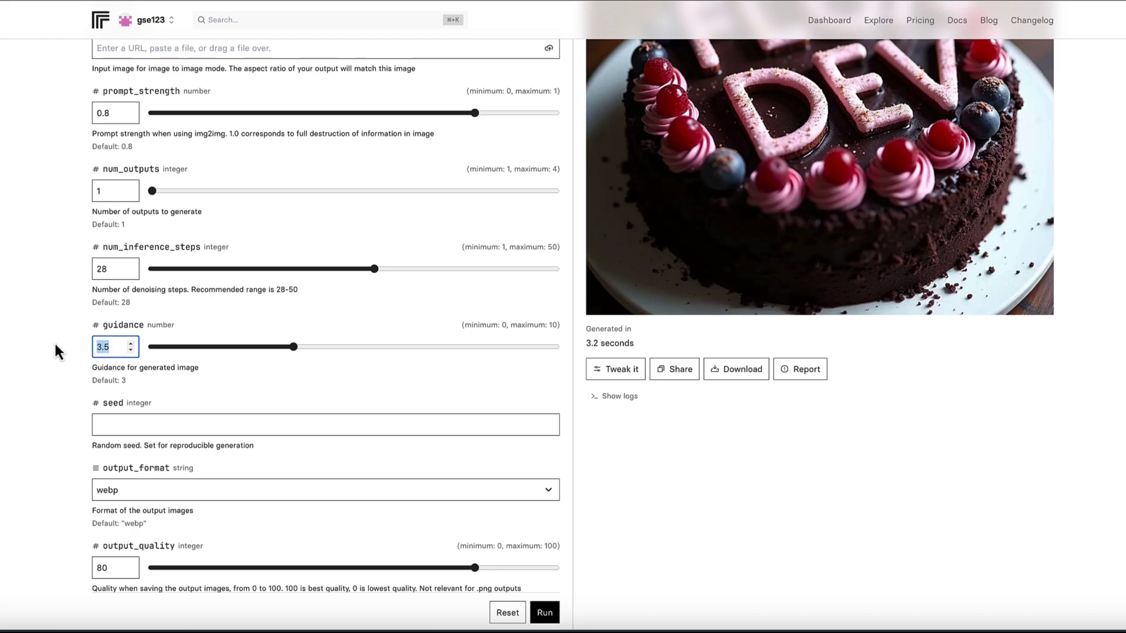
Set guidance to 3 and generate the first cat breakfast image
text(3)
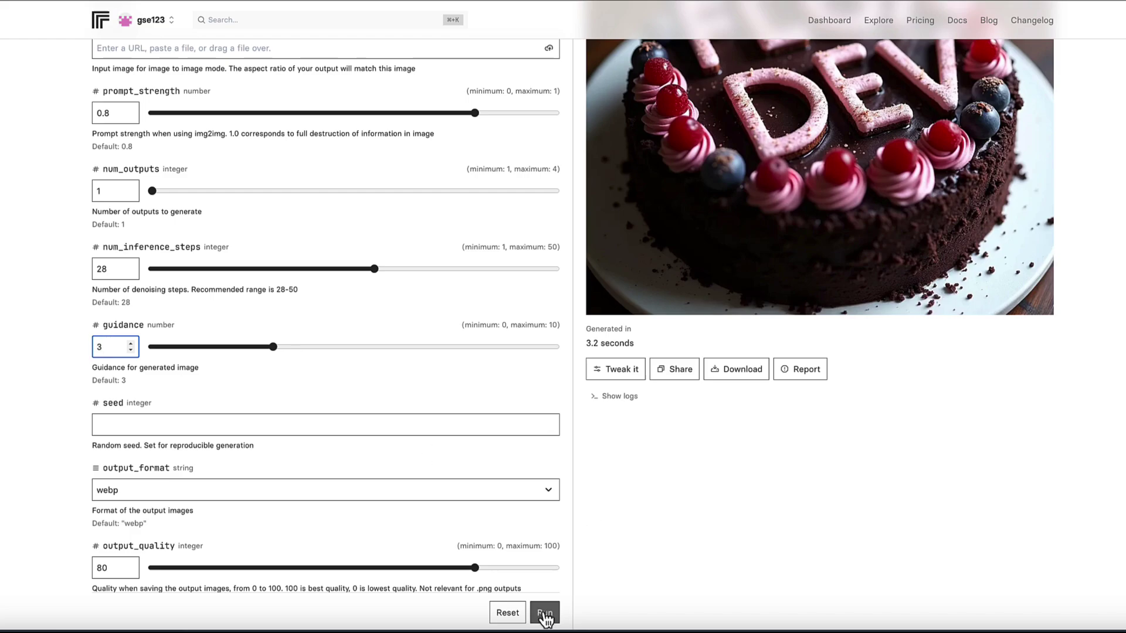
click(544, 614)
scroll(628, 390, up, 5)
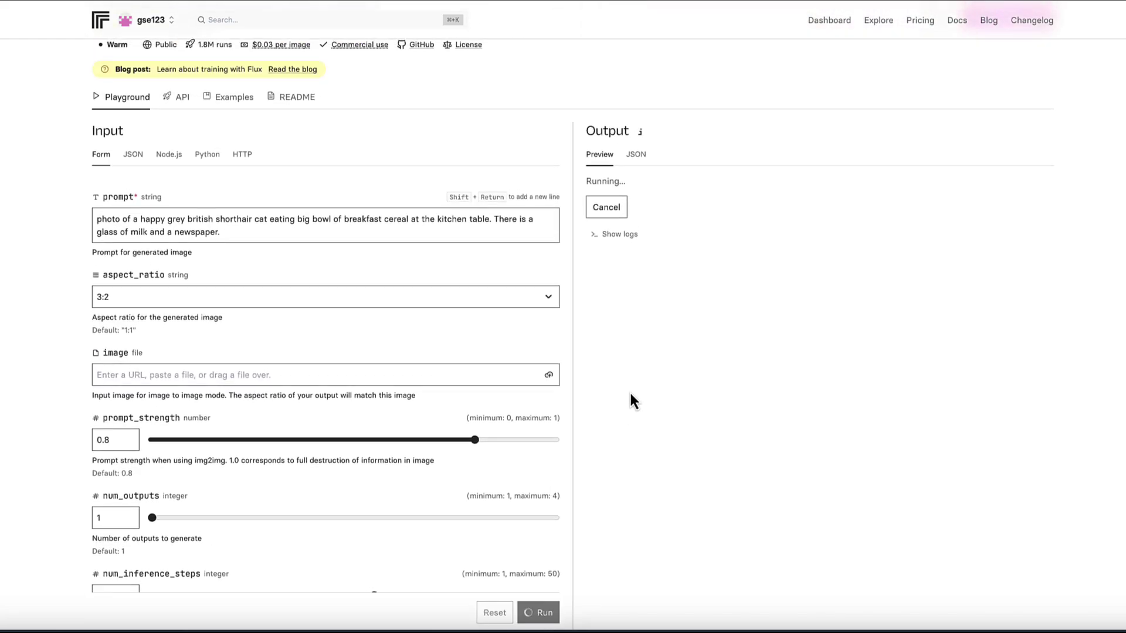
scroll(628, 390, up, 1)
scroll(629, 390, down, 1)
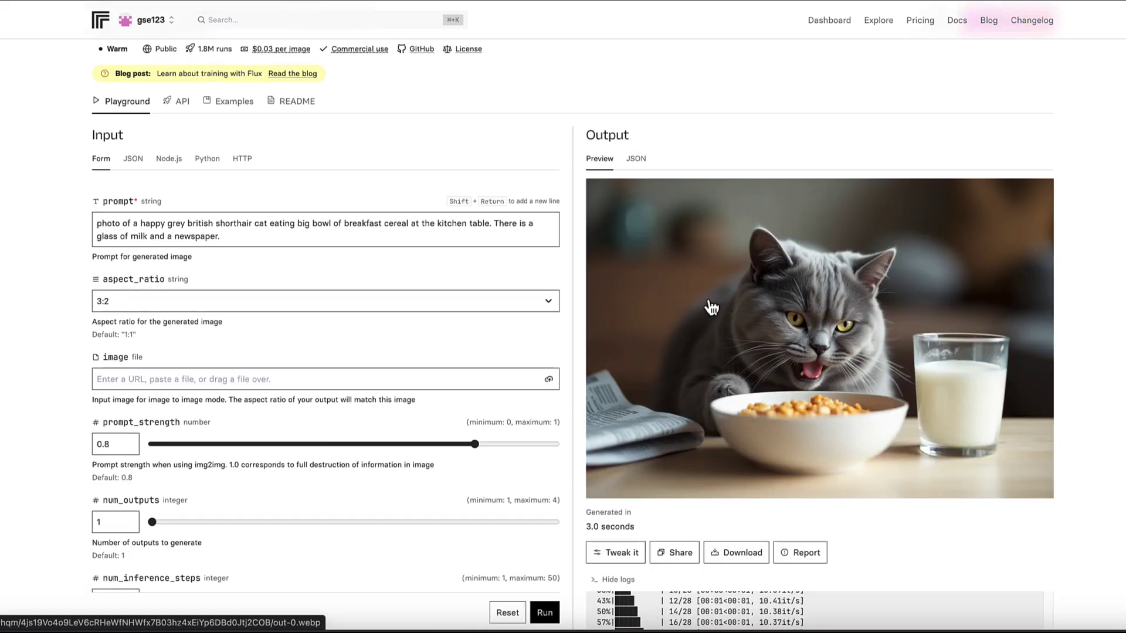
scroll(732, 248, down, 3)
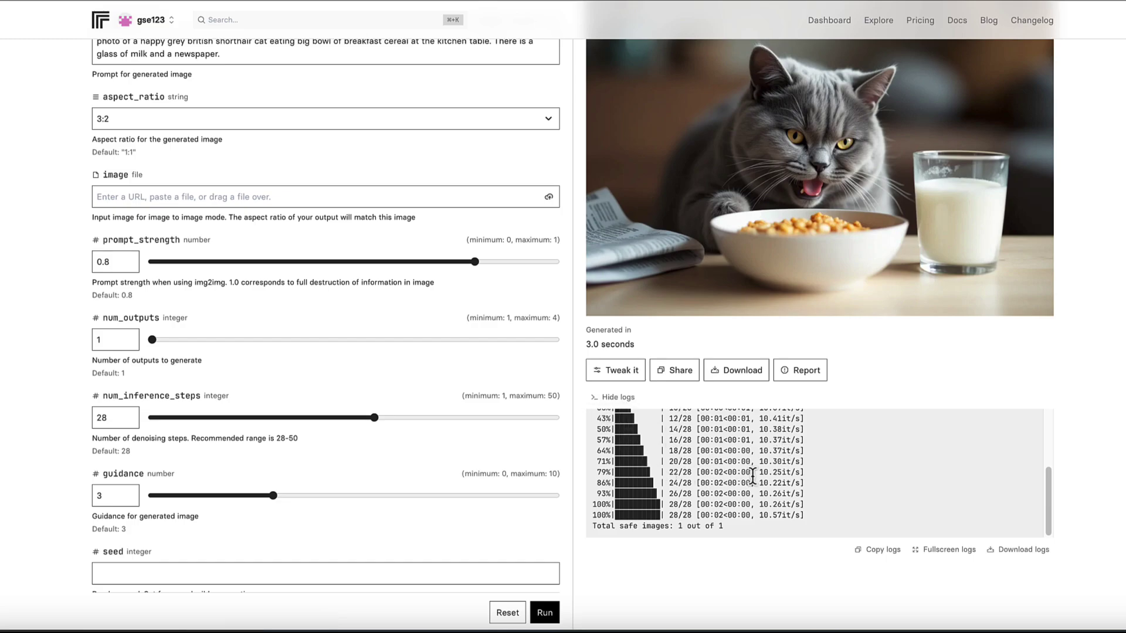
scroll(752, 477, up, 2)
scroll(752, 477, up, 2)
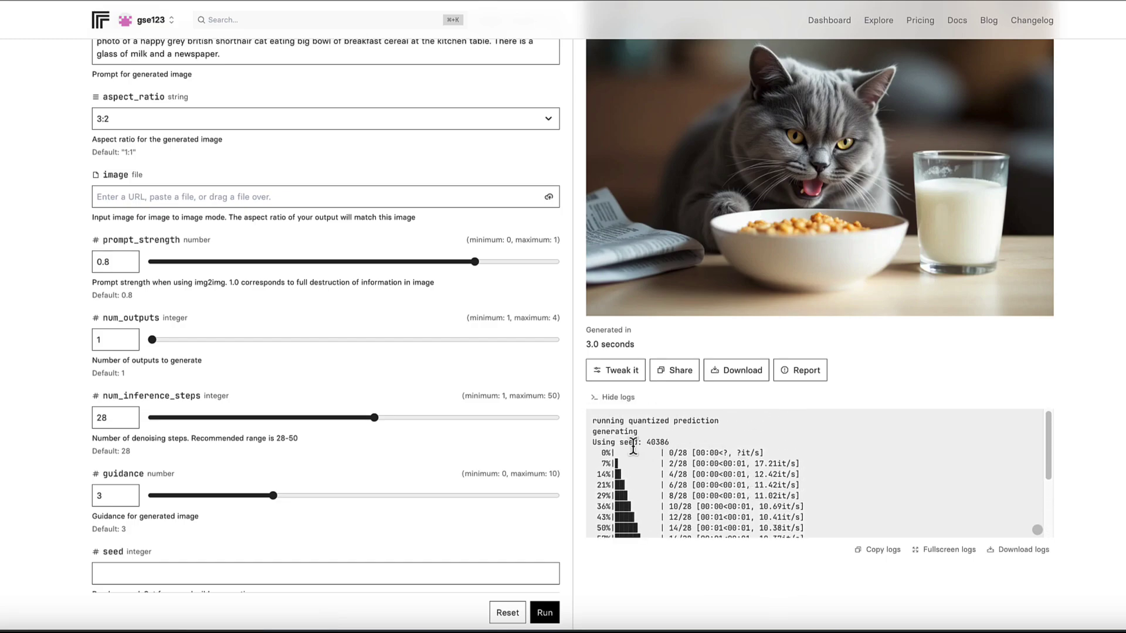
Select the seed number 40386 in the generation logs
drag(645, 441, 666, 441)
click(647, 444)
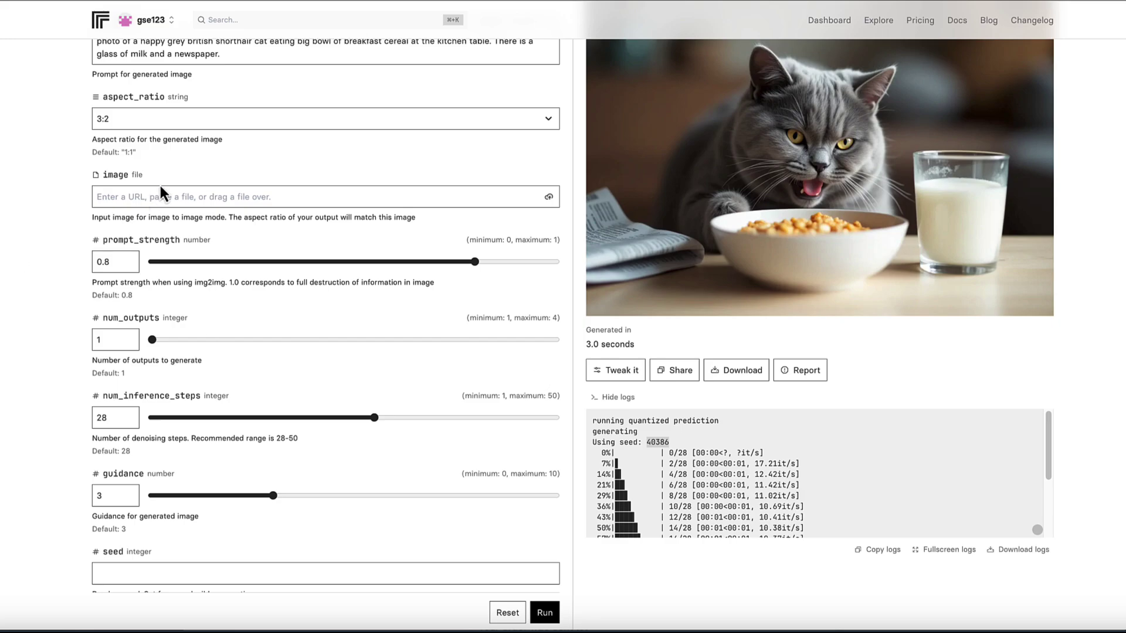
scroll(159, 183, up, 2)
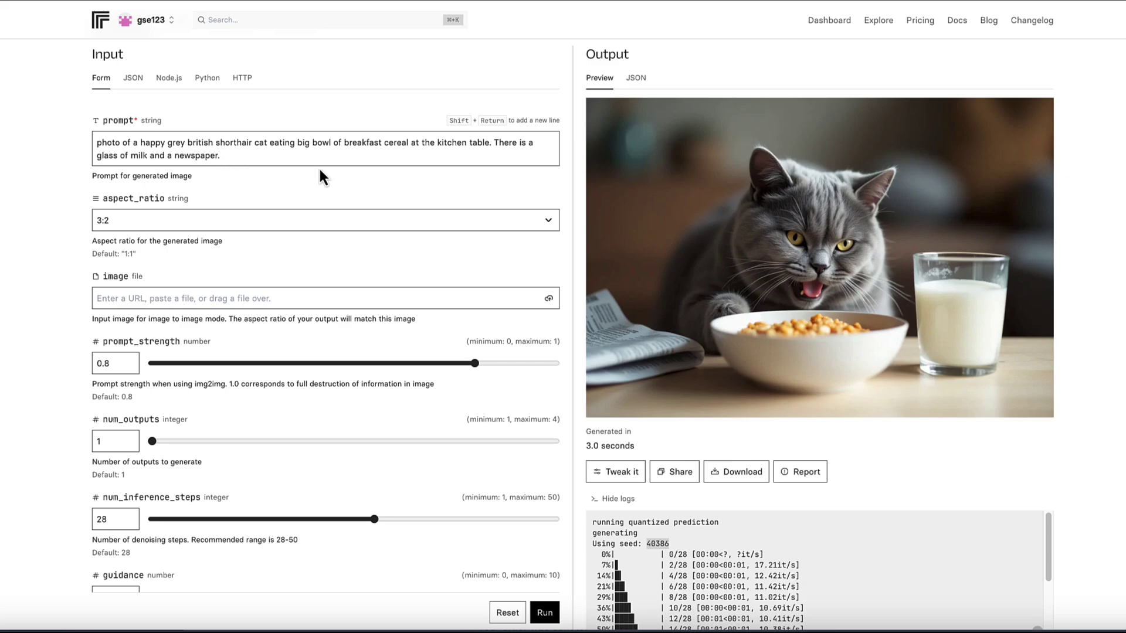
scroll(308, 154, down, 2)
scroll(309, 153, up, 3)
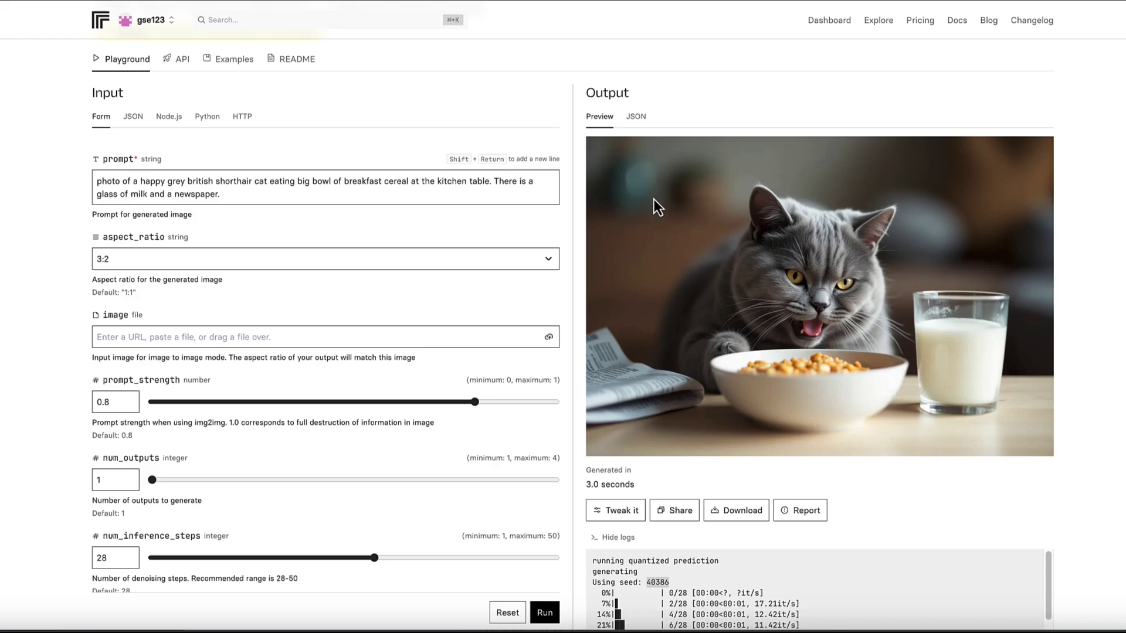
scroll(569, 208, down, 3)
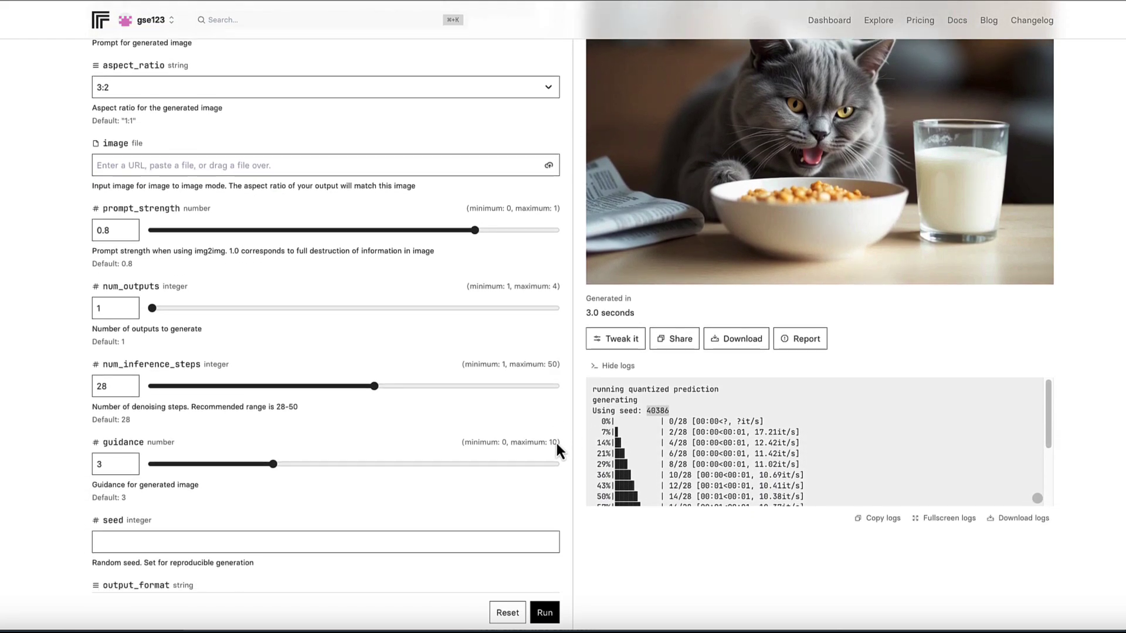
Rerun with an empty seed and compare the new cat image made with seed 93379
click(545, 615)
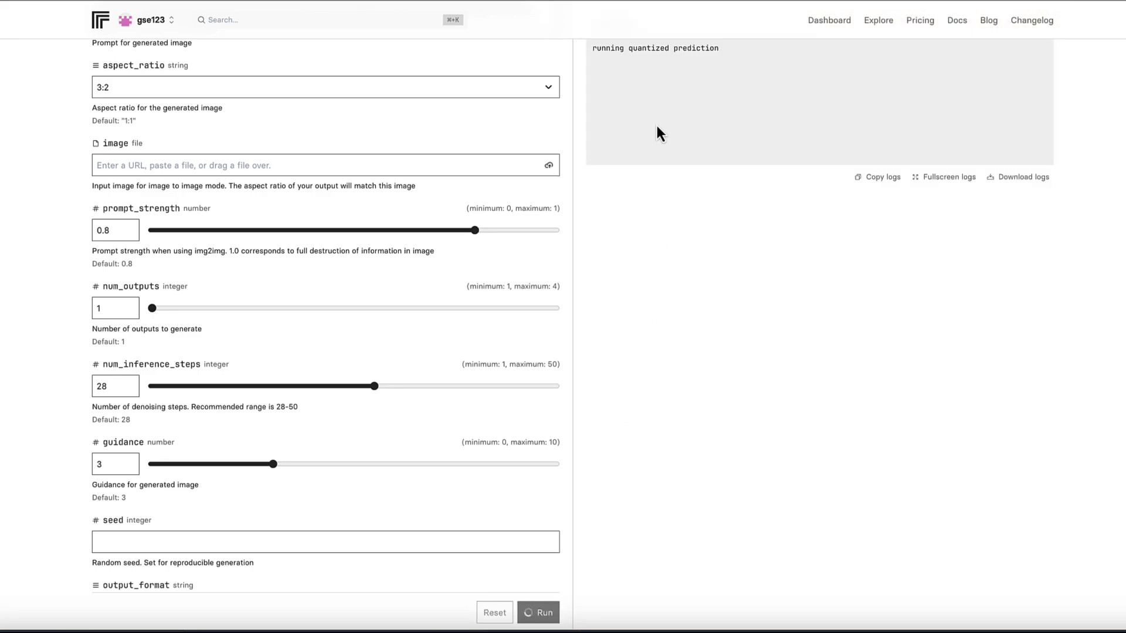
scroll(657, 126, up, 2)
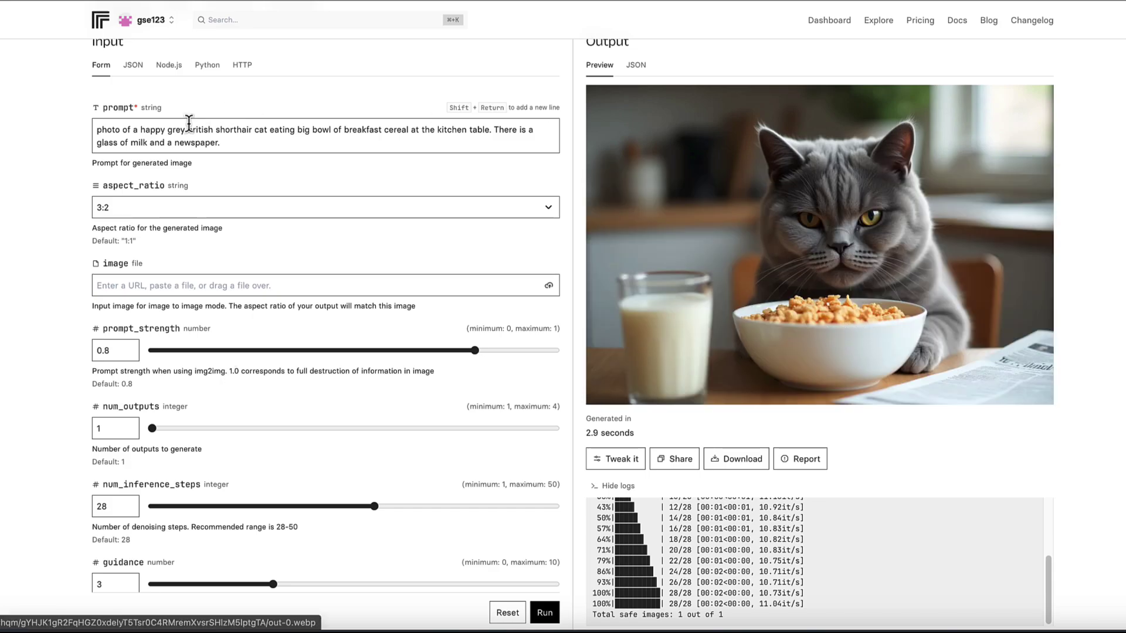
scroll(820, 294, down, 2)
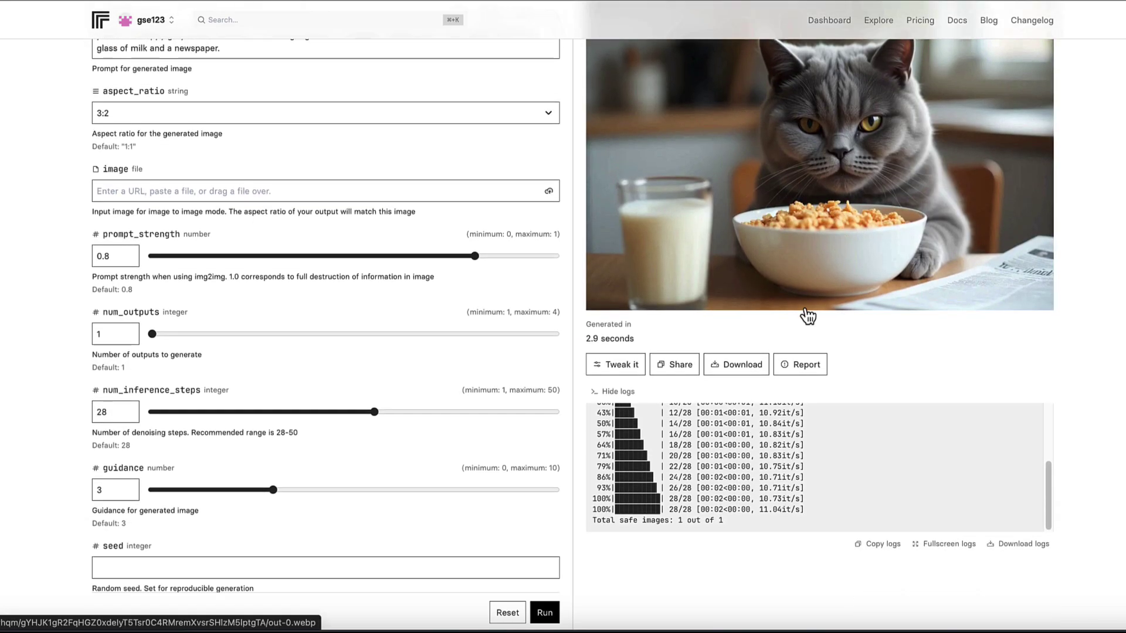
scroll(808, 316, up, 1)
scroll(638, 460, up, 3)
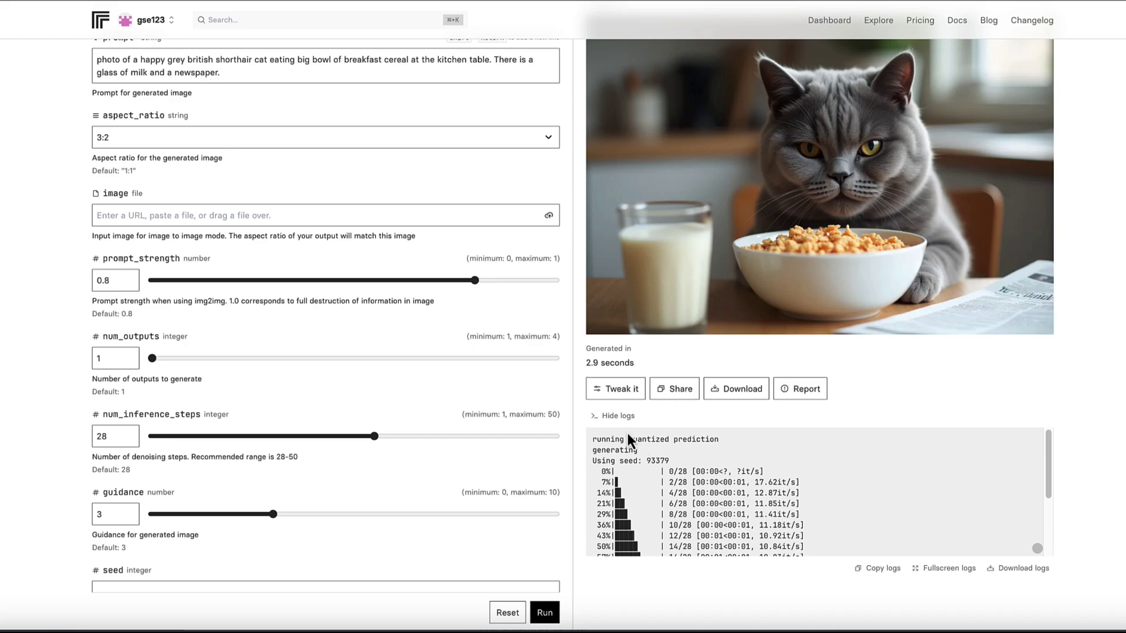
Enter 40386 as the seed and regenerate the original cat breakfast image
scroll(339, 420, down, 3)
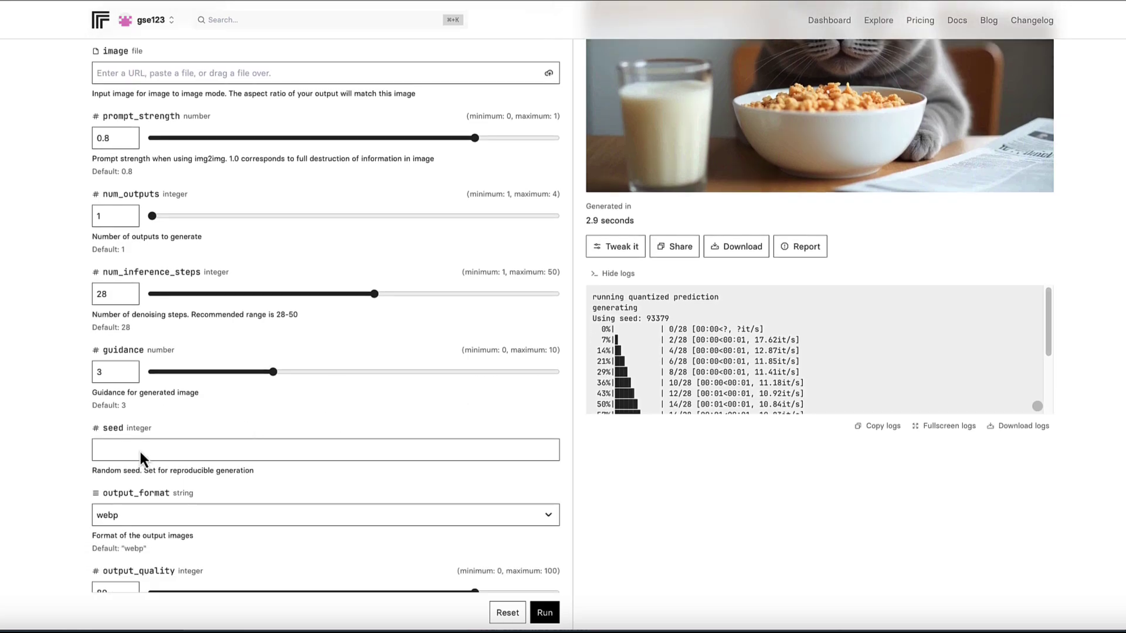
click(145, 449)
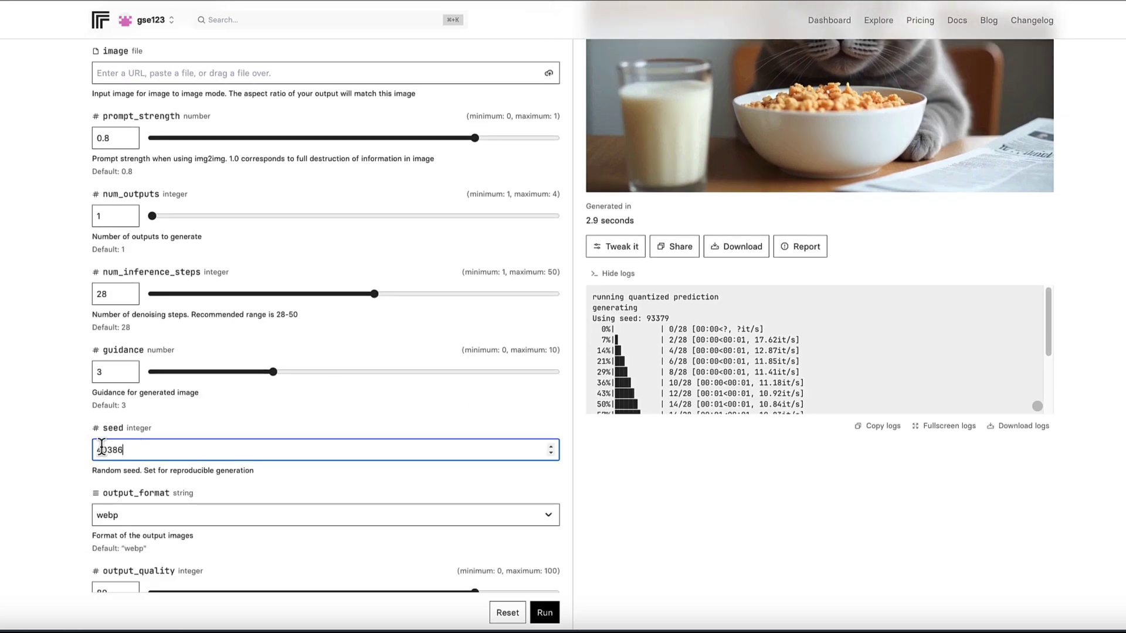
key(Return)
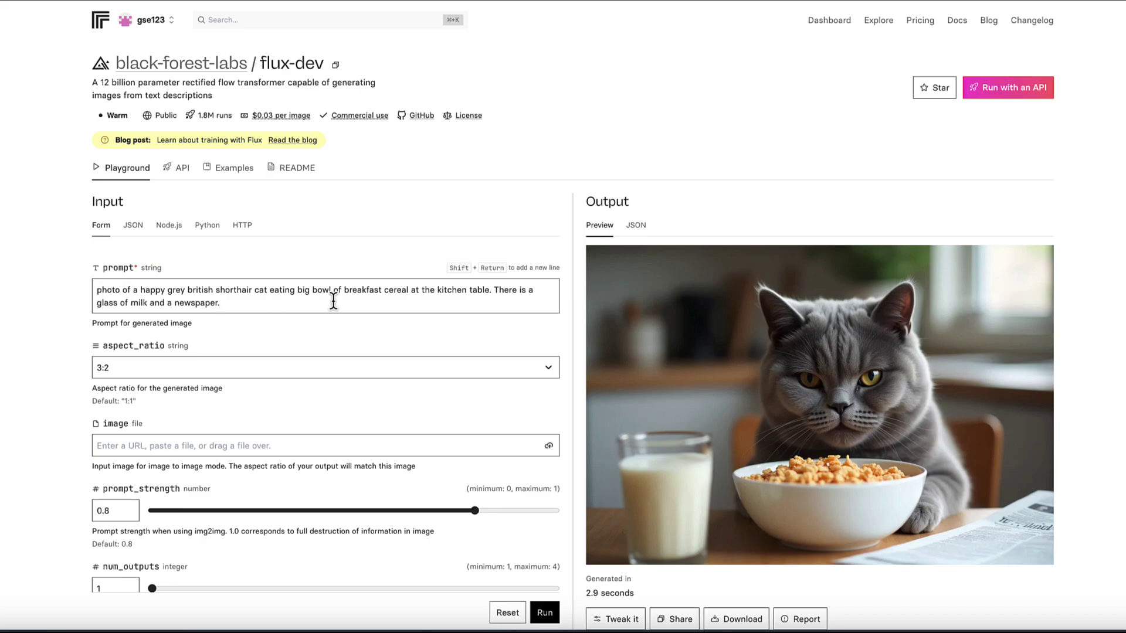
click(544, 613)
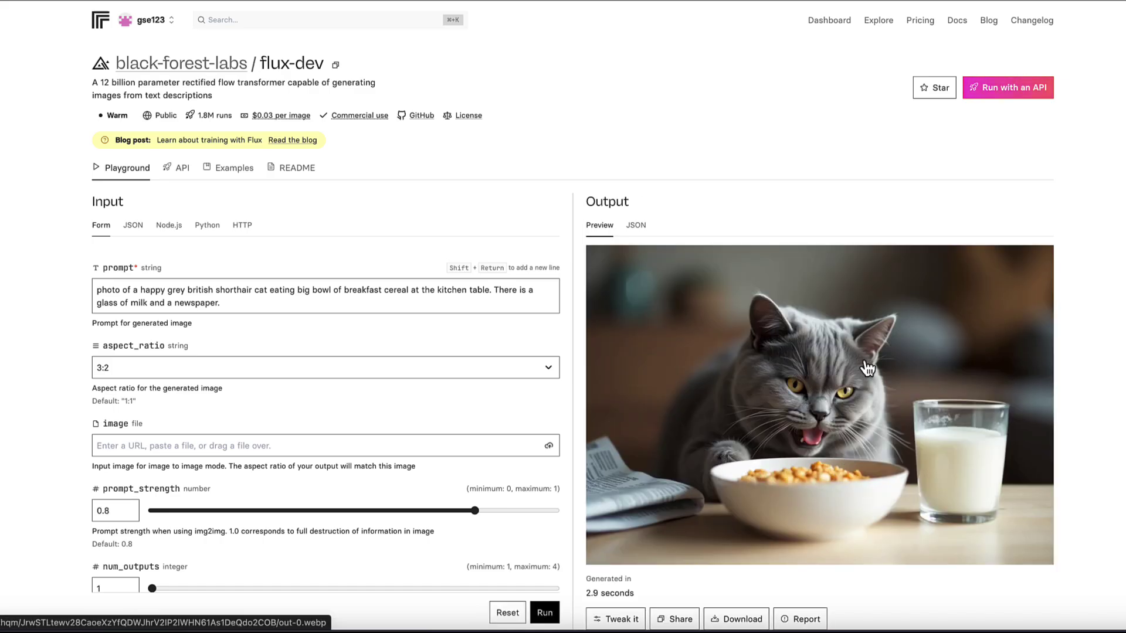
scroll(868, 367, down, 1)
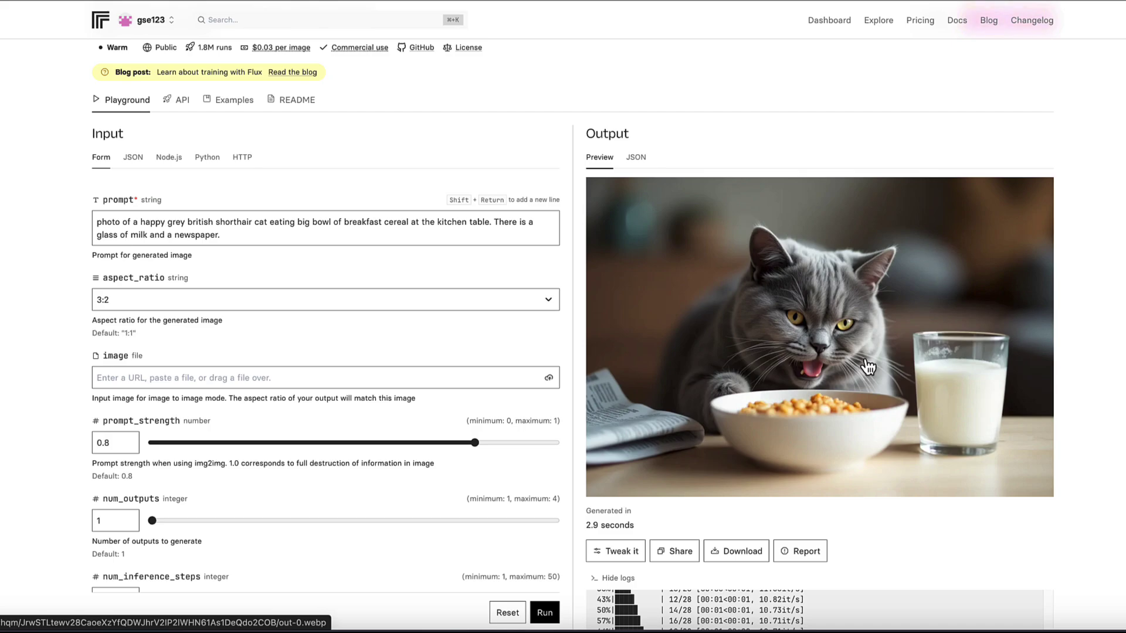
Place the caret at the prompt's end and review the seed-40386 cereal-and-milk cat image
click(159, 234)
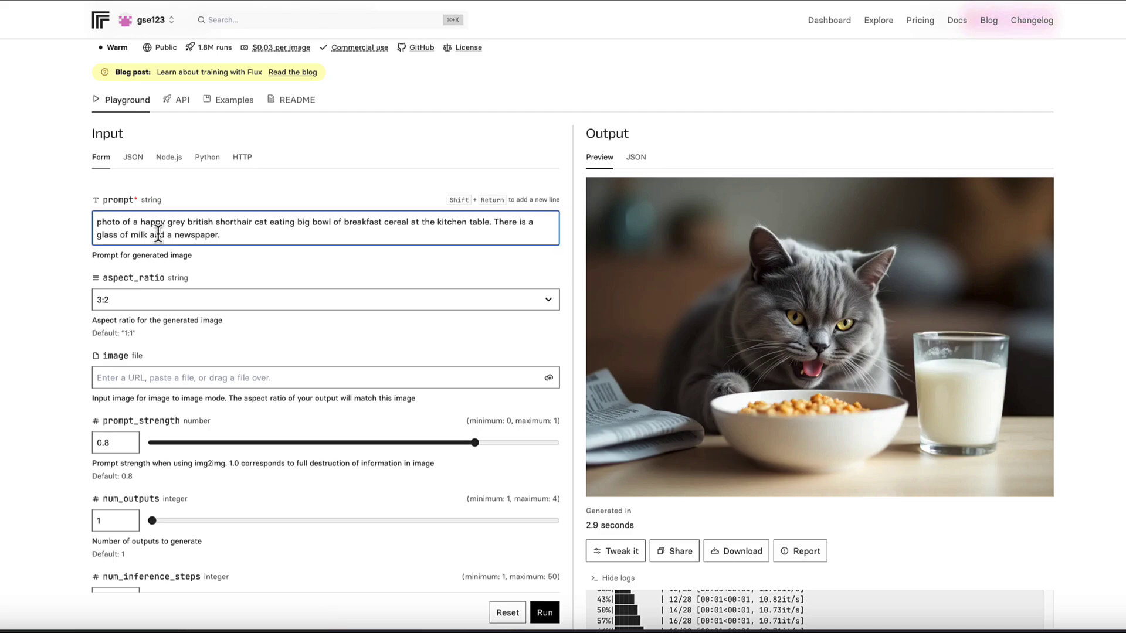
click(223, 235)
scroll(246, 306, down, 3)
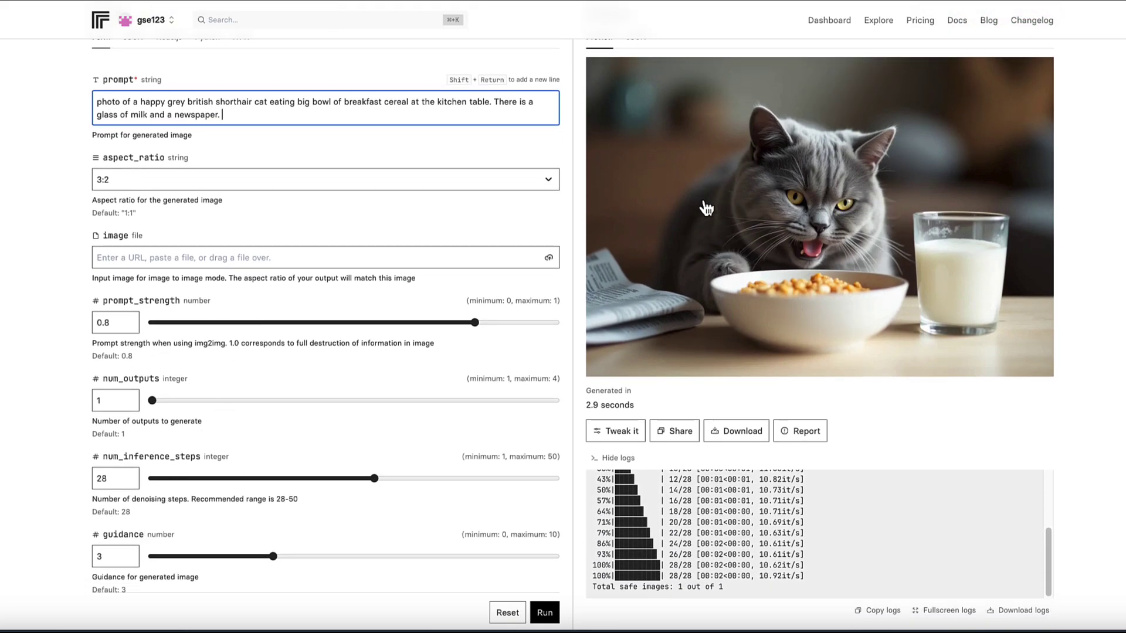
scroll(745, 252, up, 2)
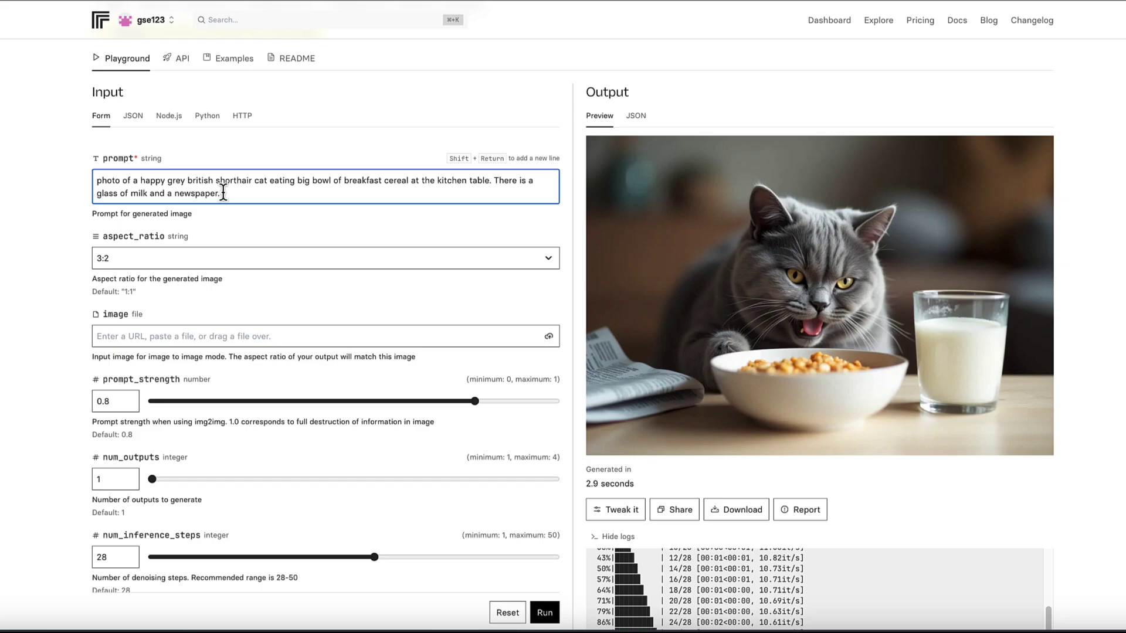
scroll(224, 193, down, 4)
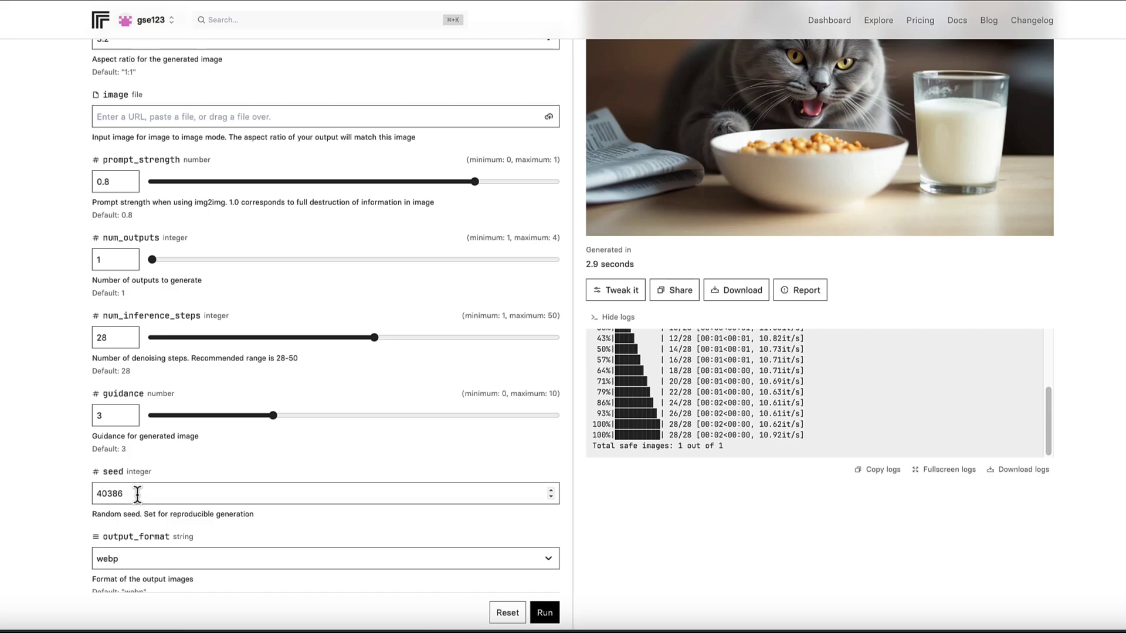
scroll(137, 494, up, 2)
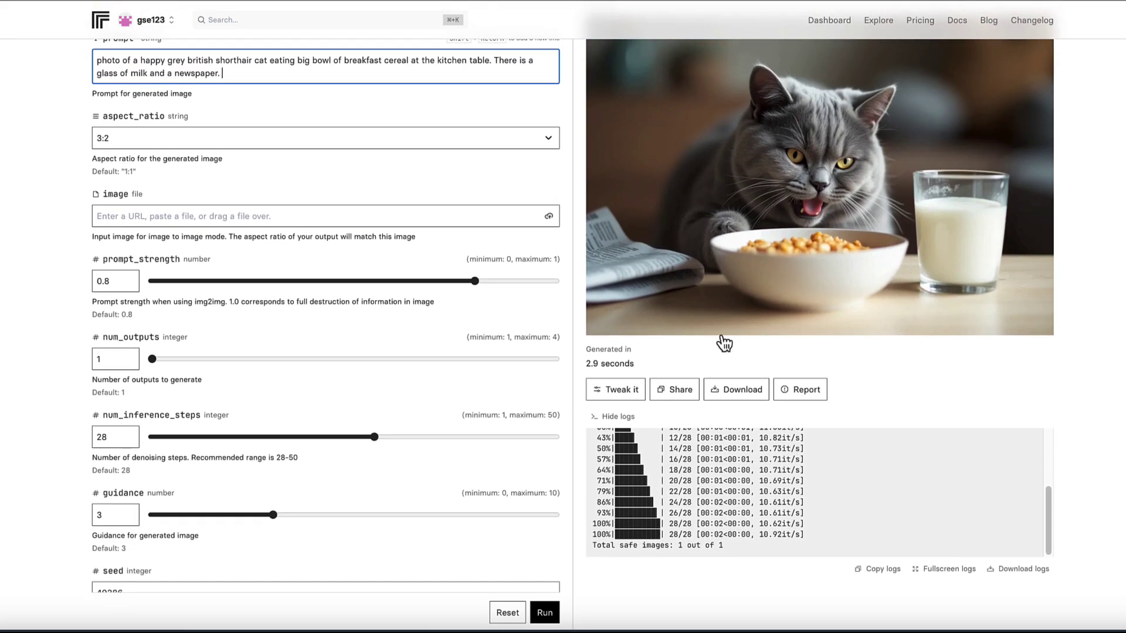
scroll(684, 283, up, 2)
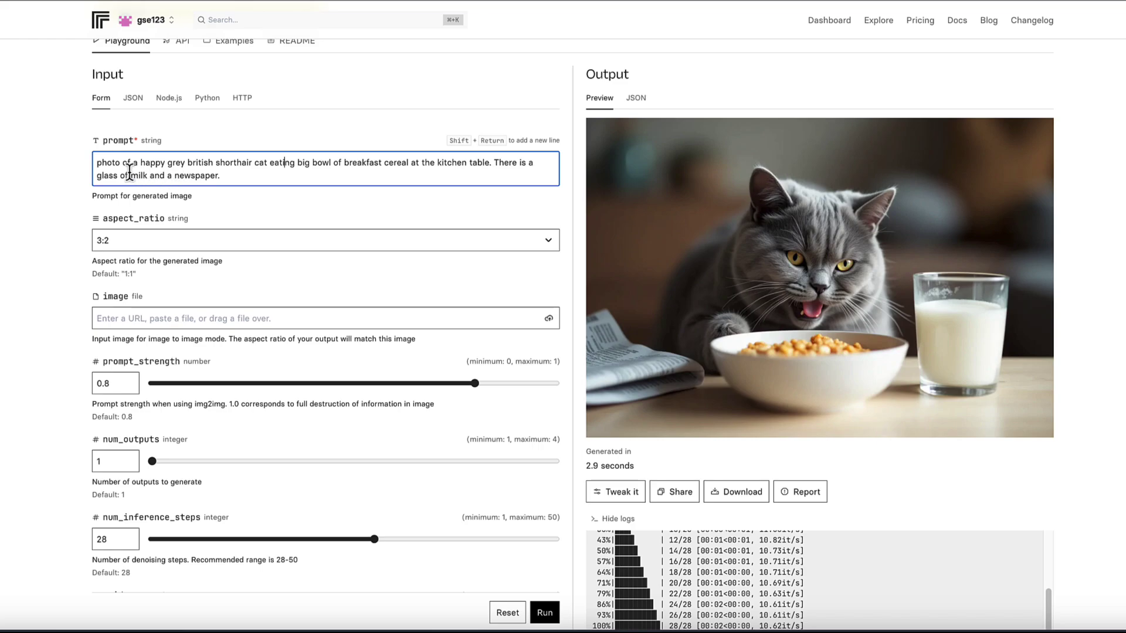
Replace 'milk' with 'orange juice' in the prompt and regenerate the image
drag(129, 172, 144, 174)
text(orange juice)
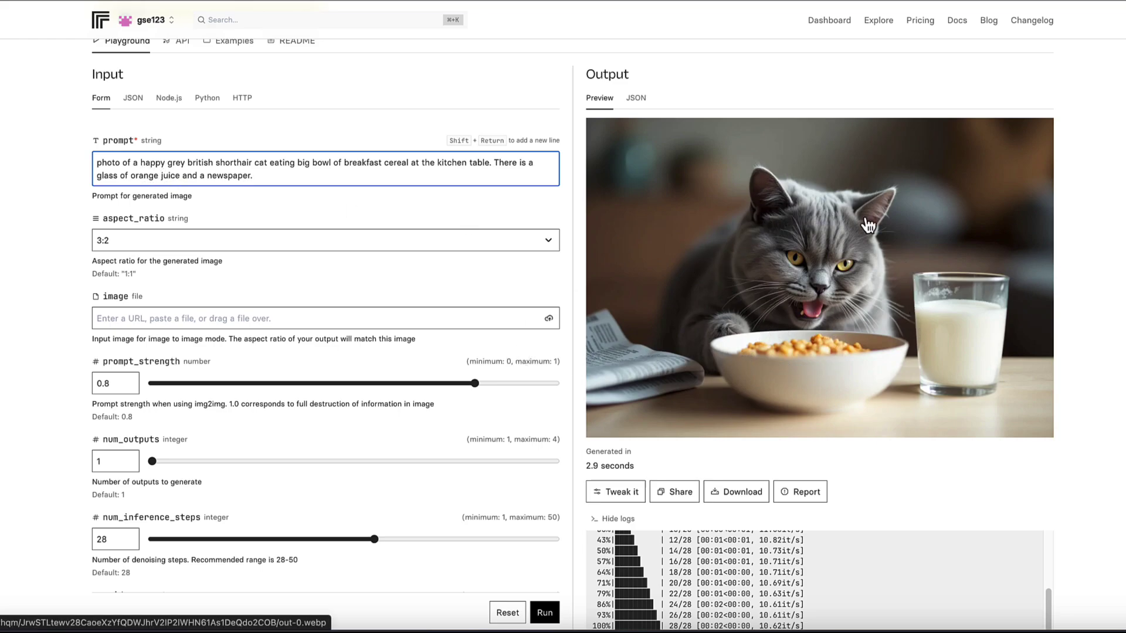
click(545, 614)
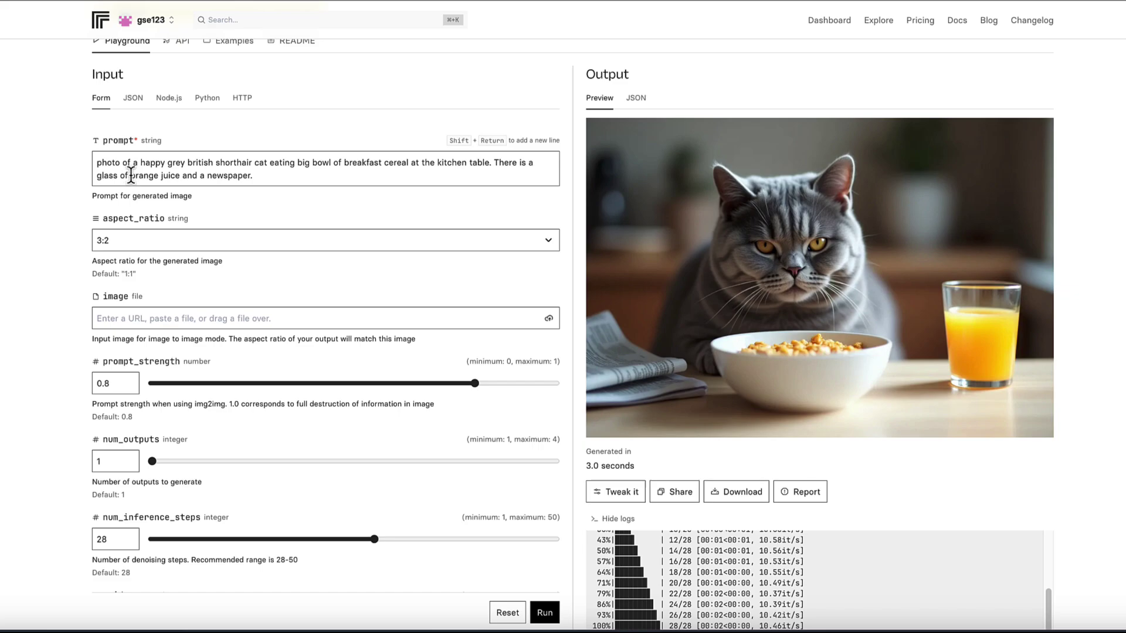
Swap 'big bowl of breakfast cereal' for 'a plate of fish' and regenerate
click(346, 167)
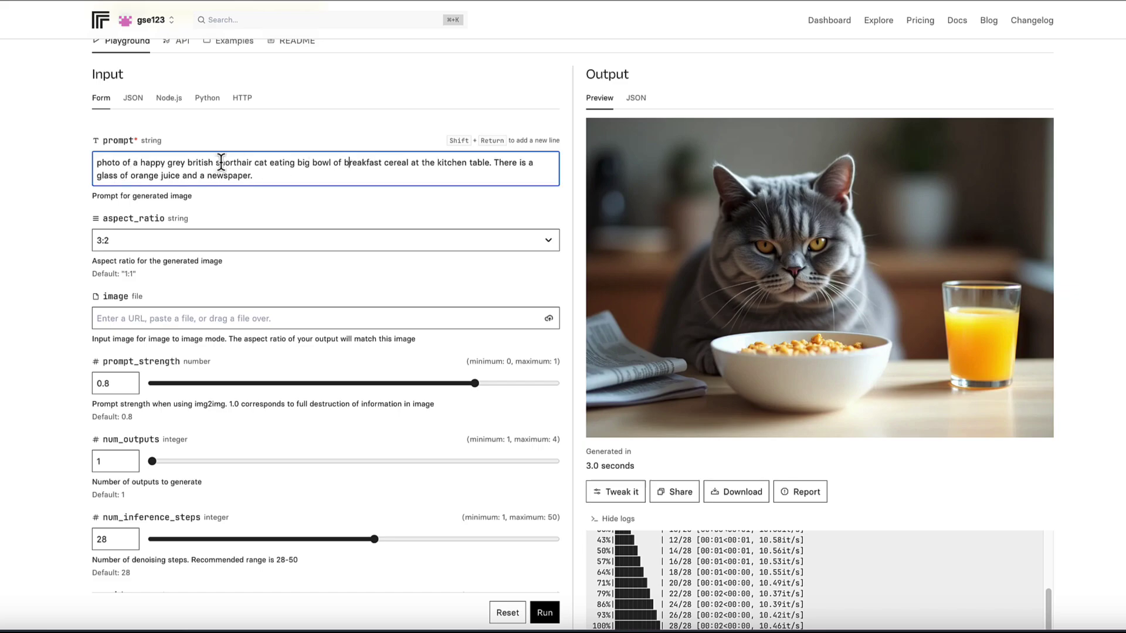
drag(297, 164, 410, 182)
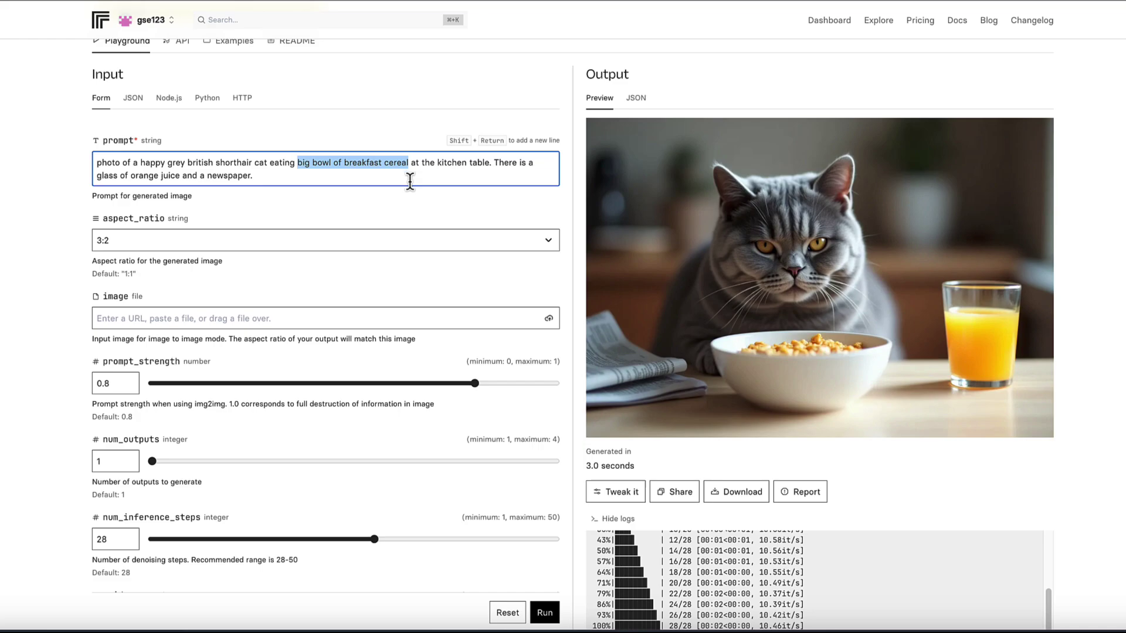
text(a)
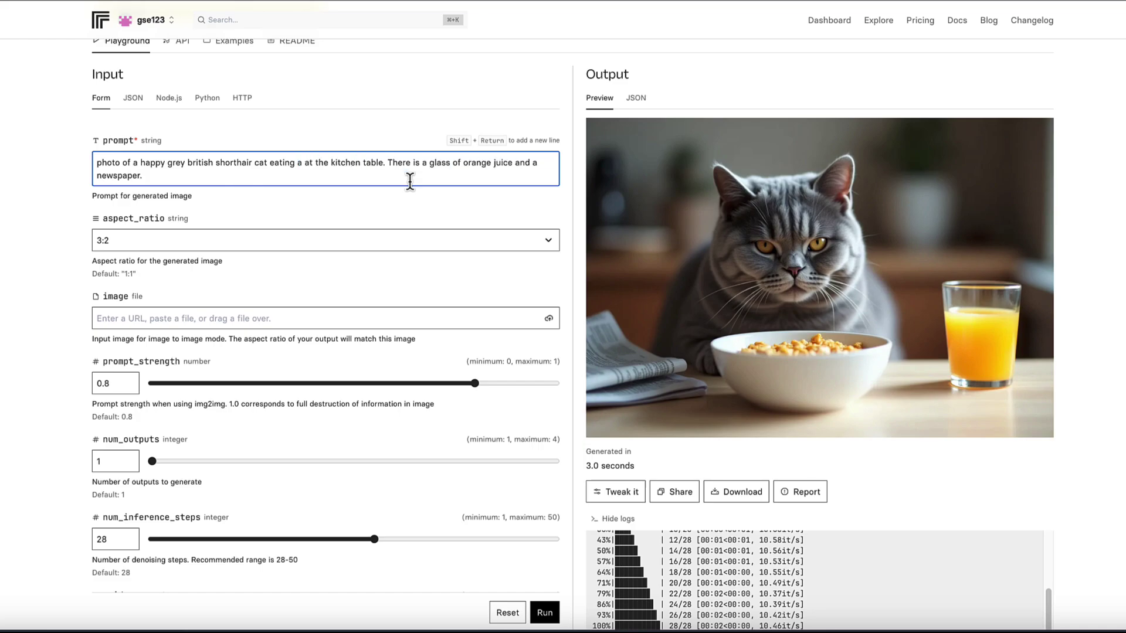
text( pla)
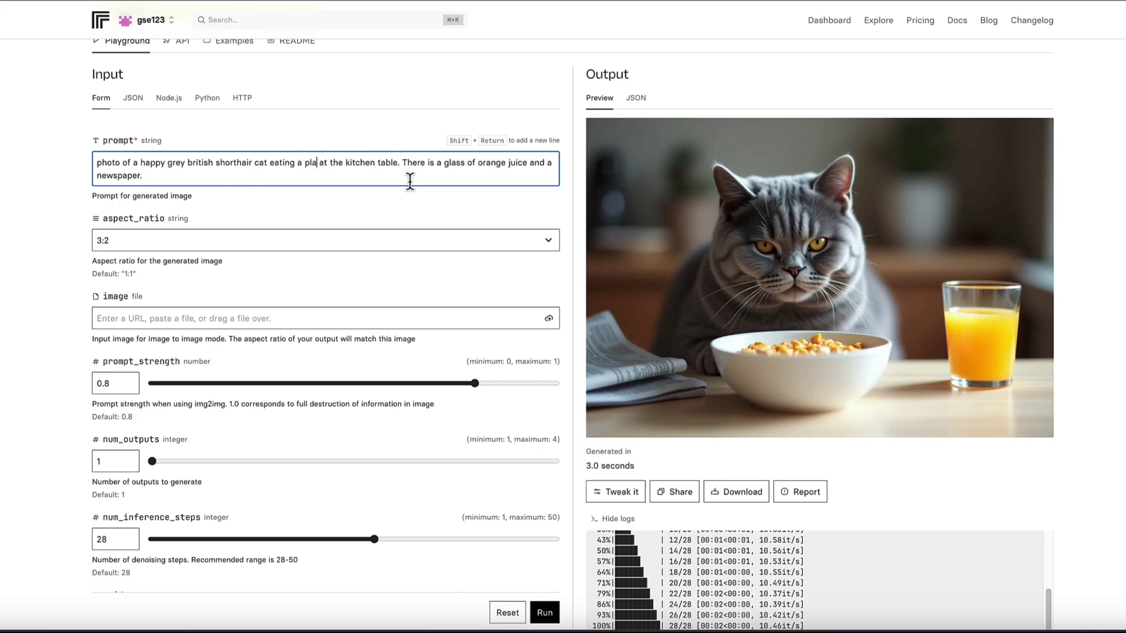
text(te of fish)
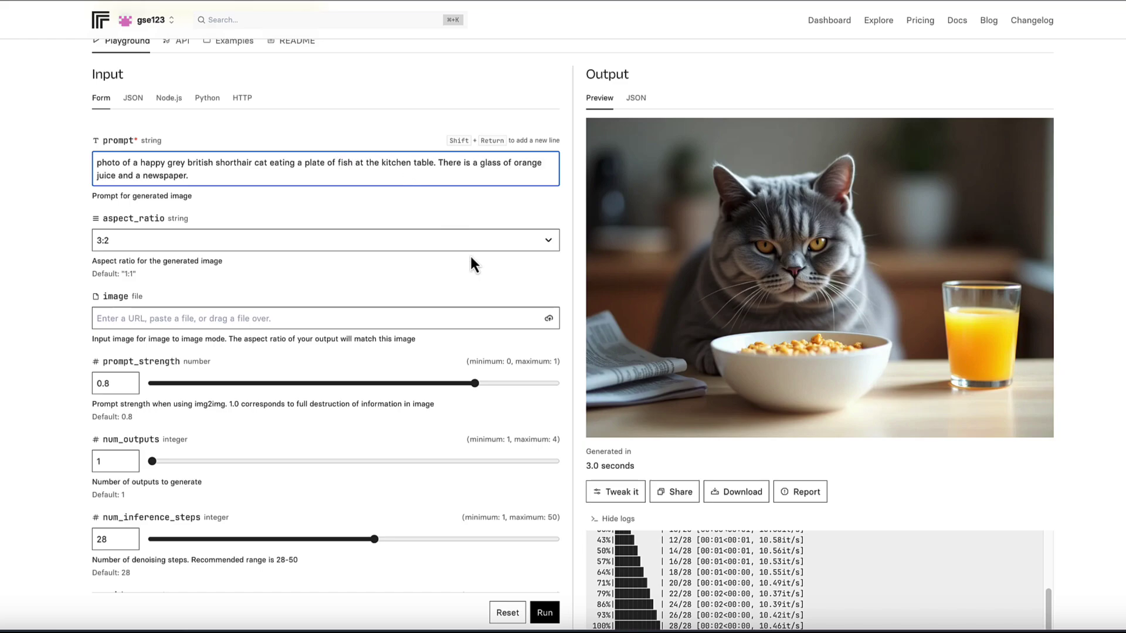
click(530, 615)
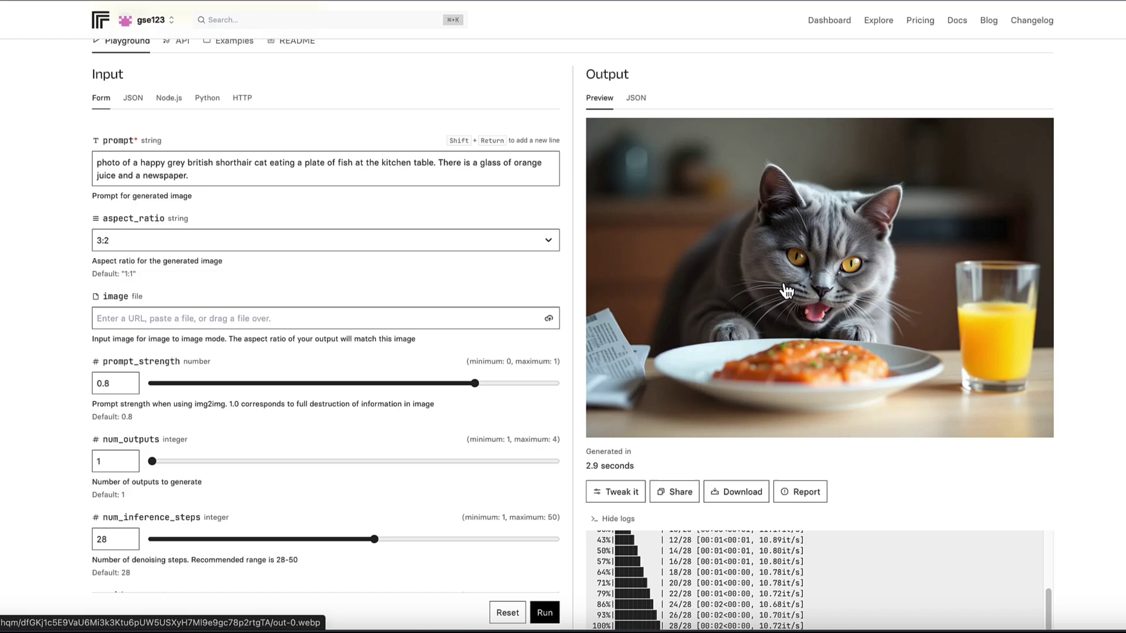
Inspect the inputs and the salmon-plate cat image, focusing the prompt end then the output
scroll(786, 291, down, 1)
scroll(784, 292, down, 1)
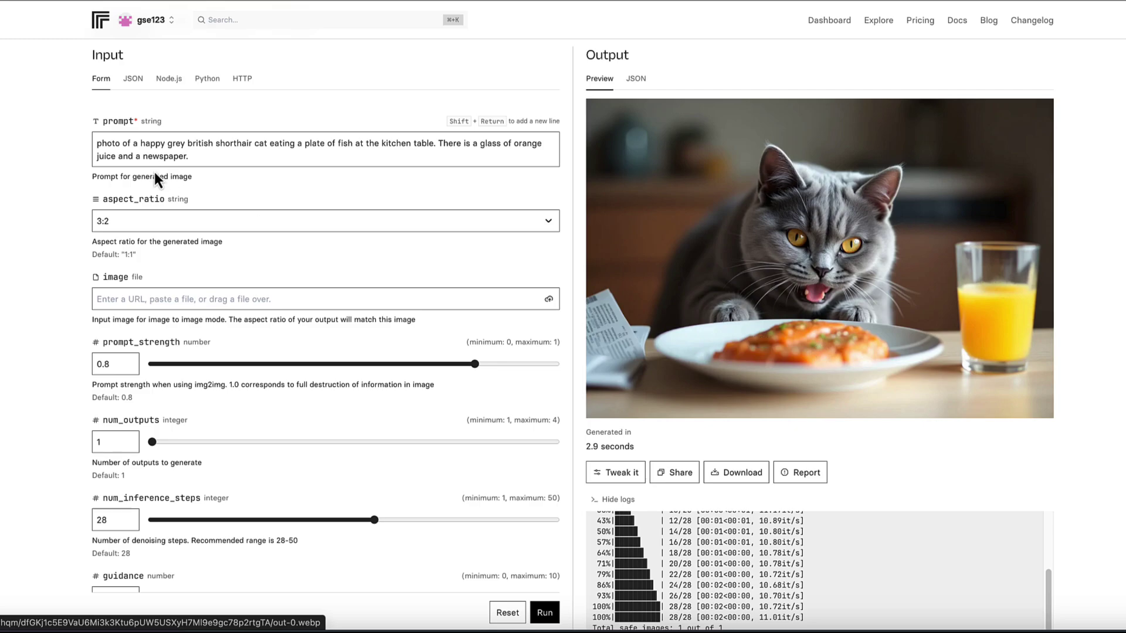
click(206, 151)
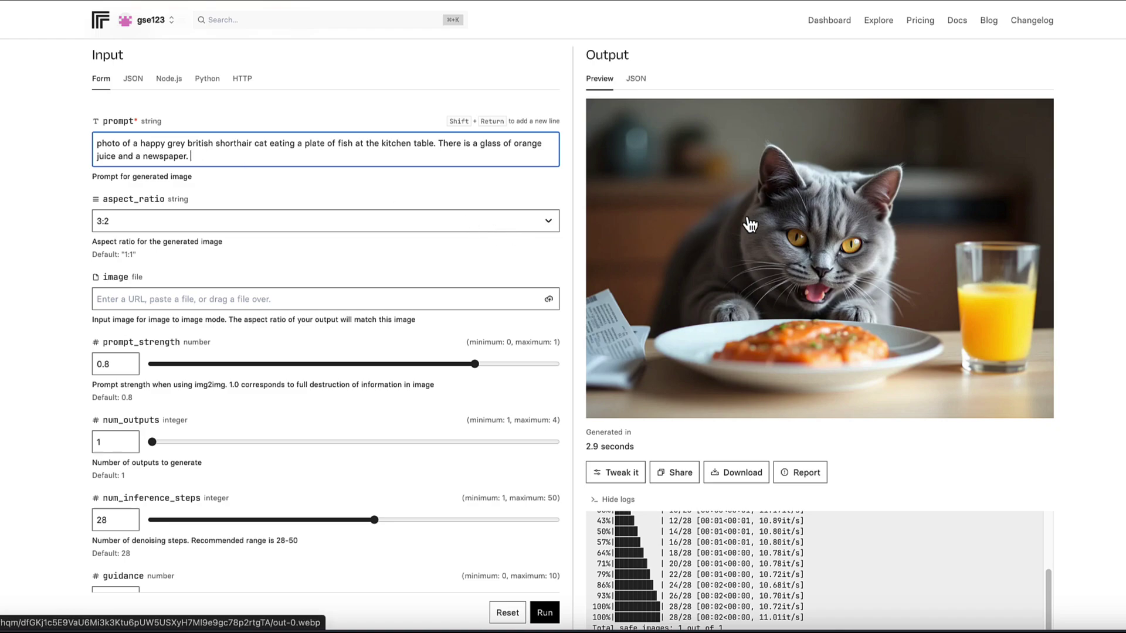
click(830, 245)
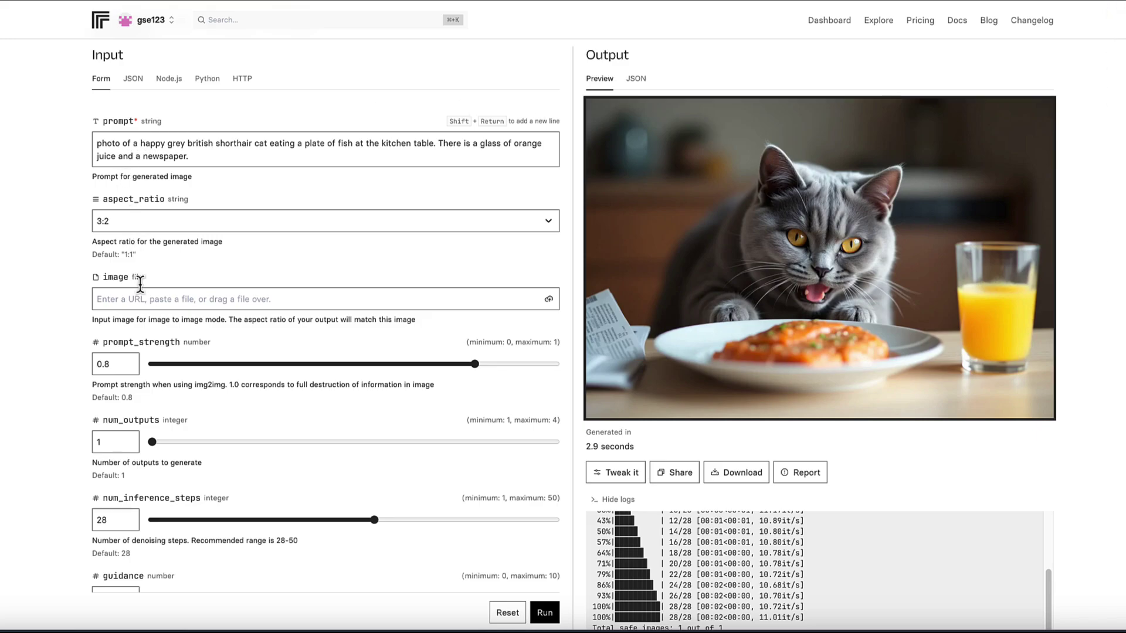
scroll(145, 283, down, 2)
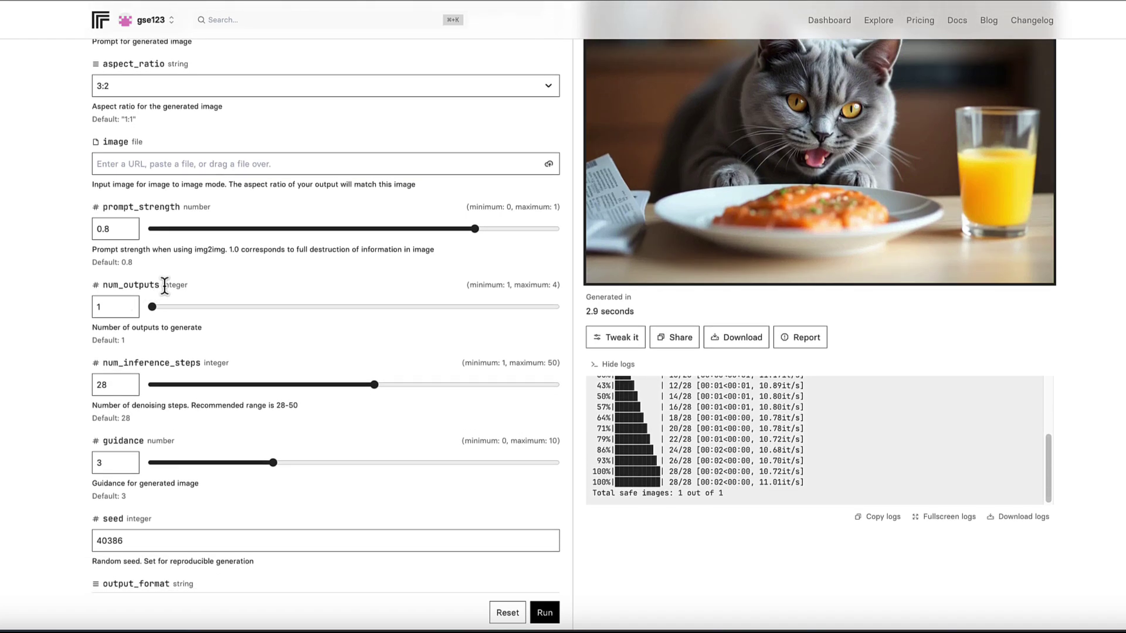
scroll(175, 284, down, 1)
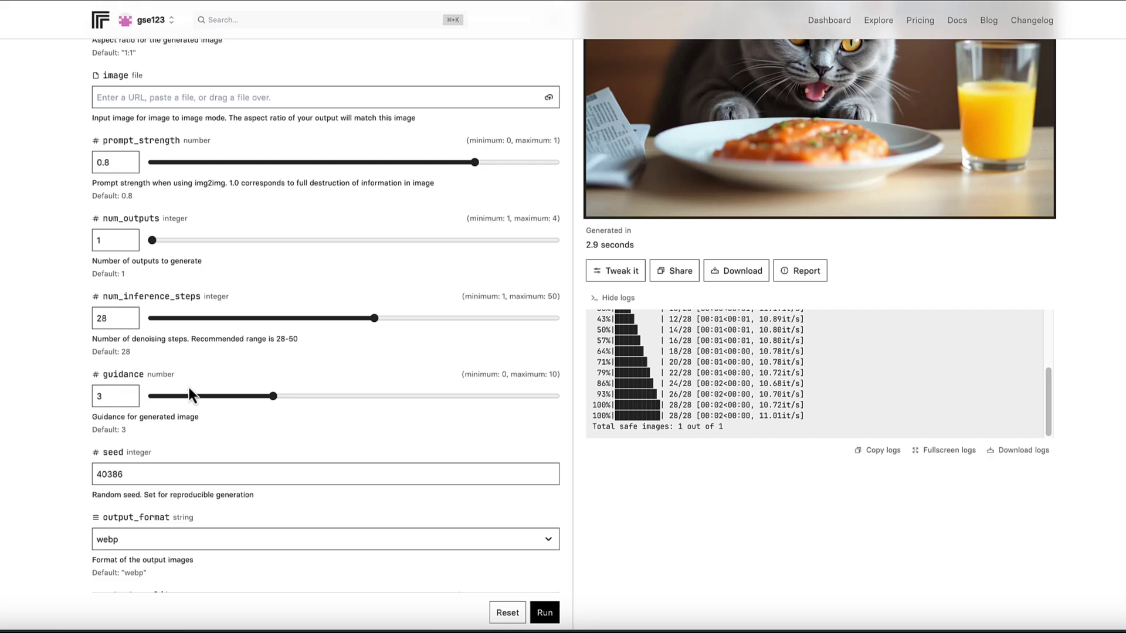
scroll(235, 352, up, 1)
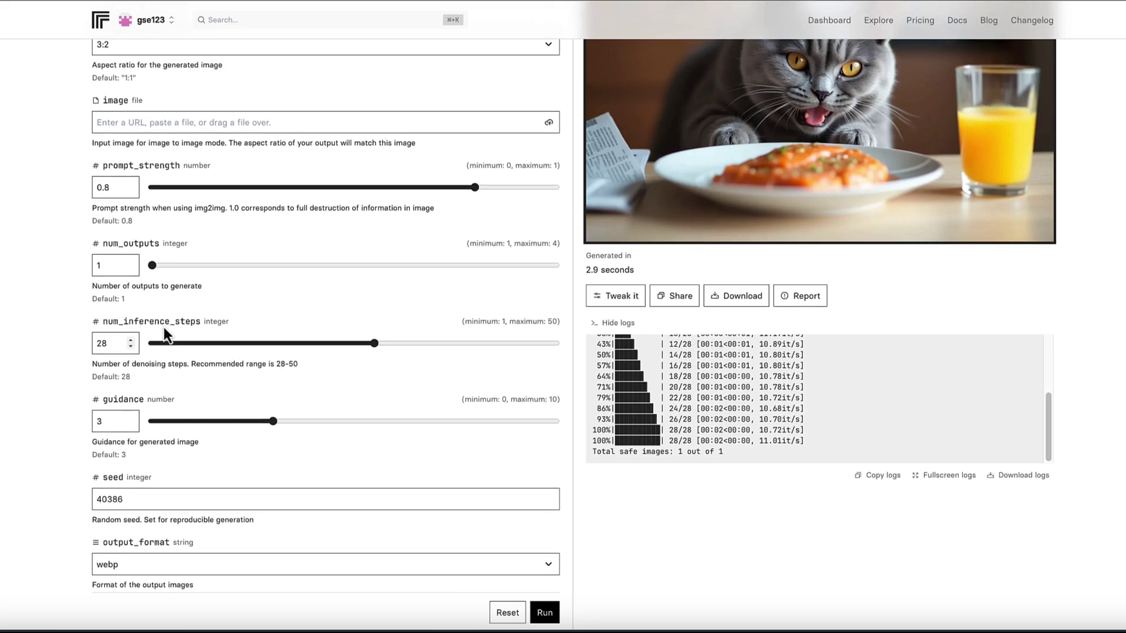
scroll(296, 345, up, 1)
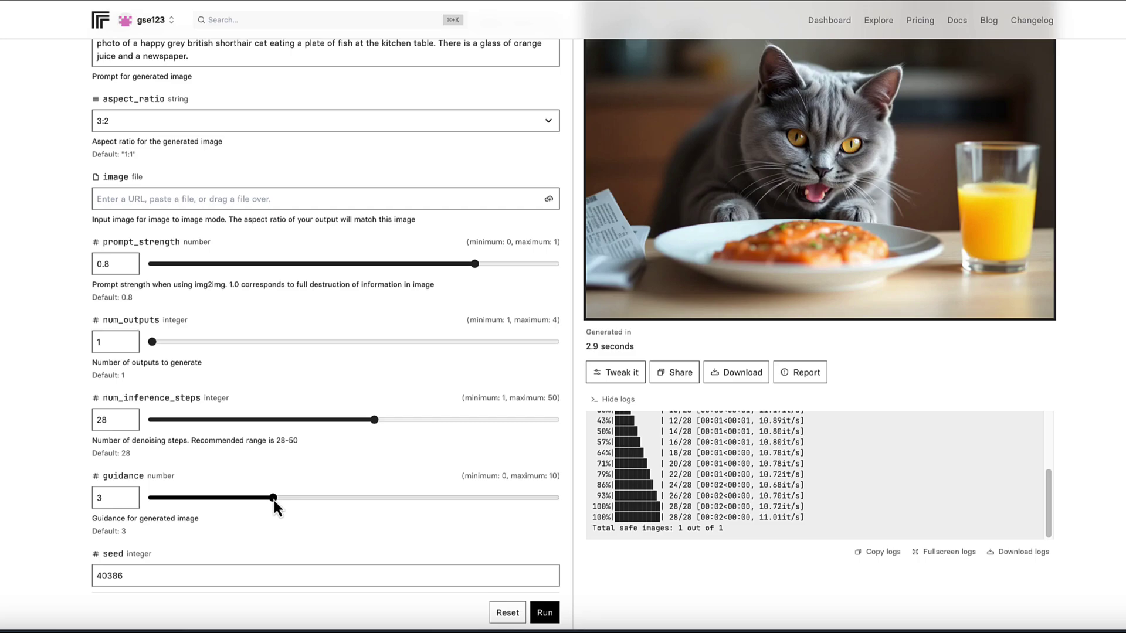
Raise guidance to 4.35, regenerate, and select the new open-mouthed cat image
drag(273, 500, 327, 501)
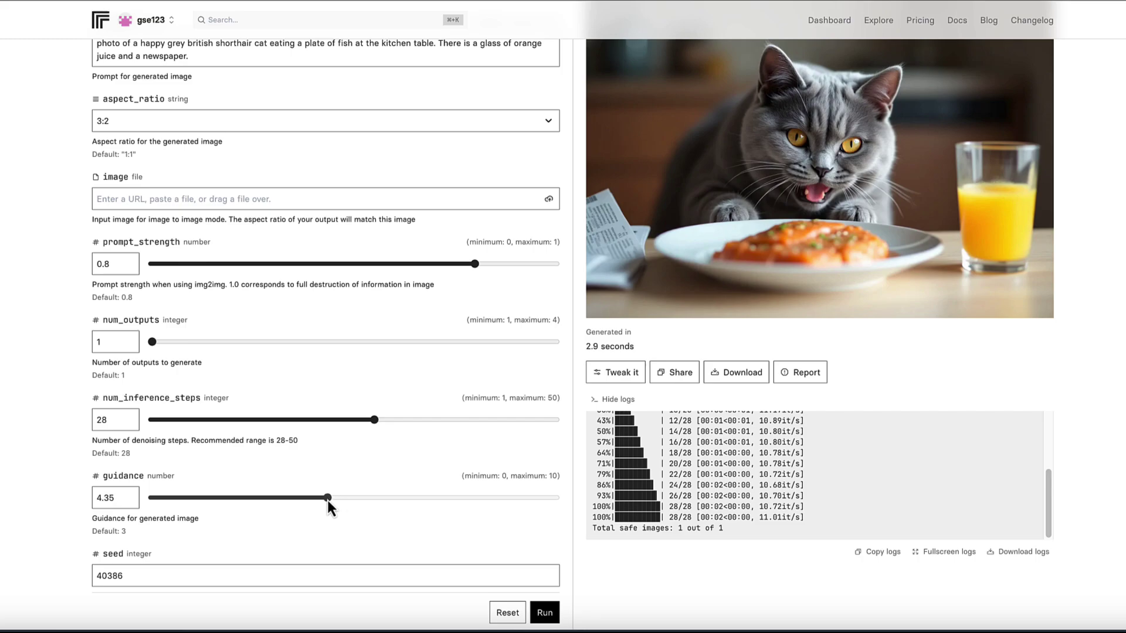
click(546, 614)
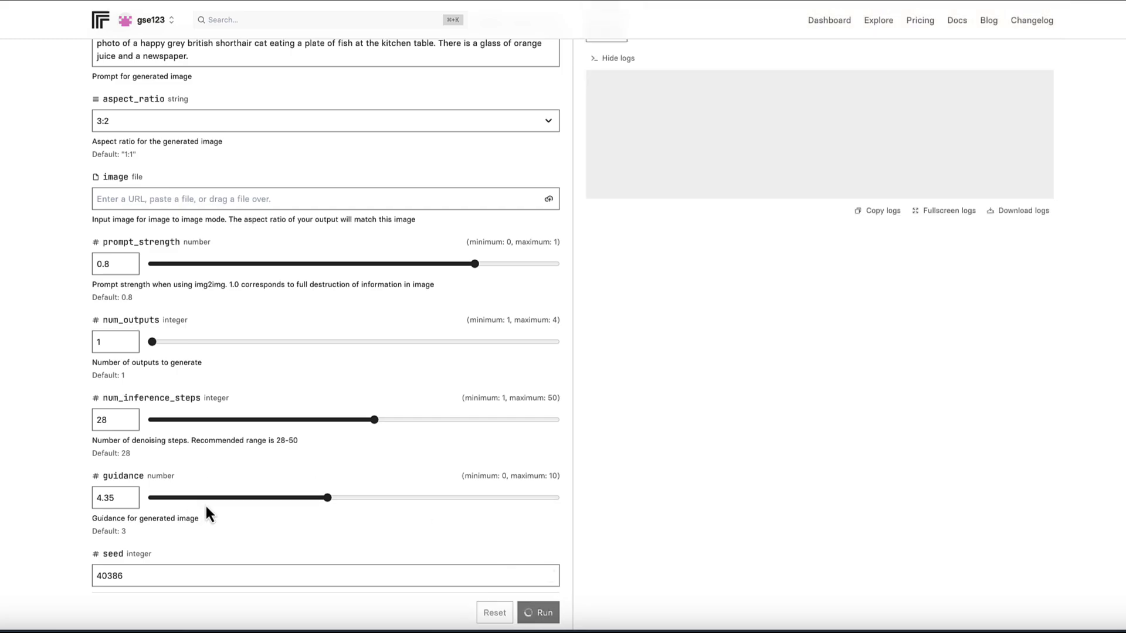
scroll(251, 434, up, 1)
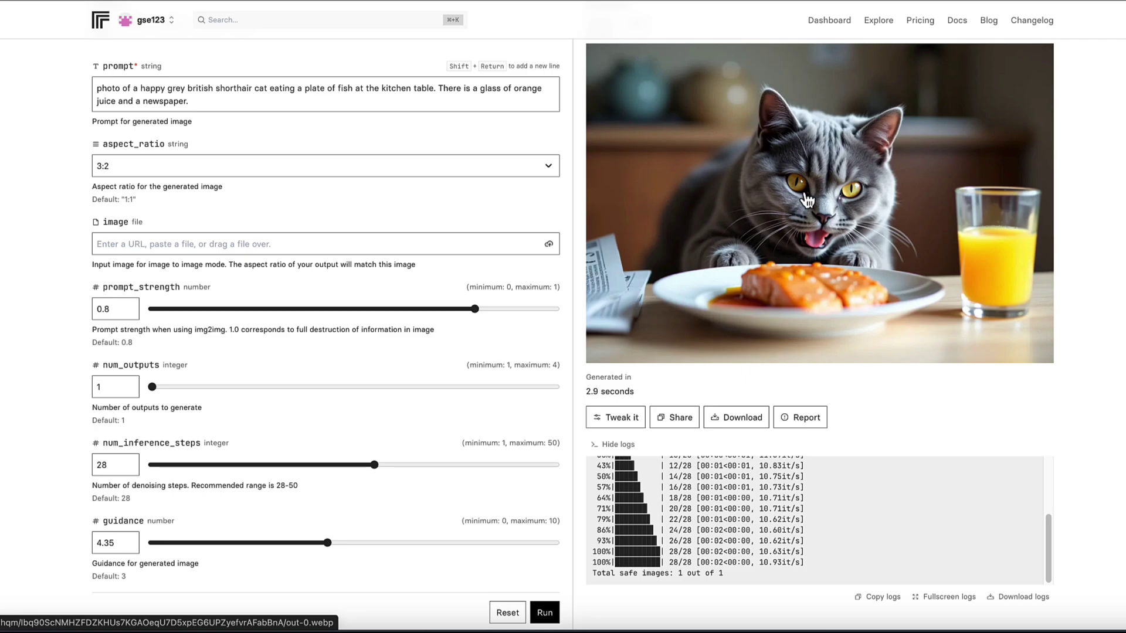
click(730, 196)
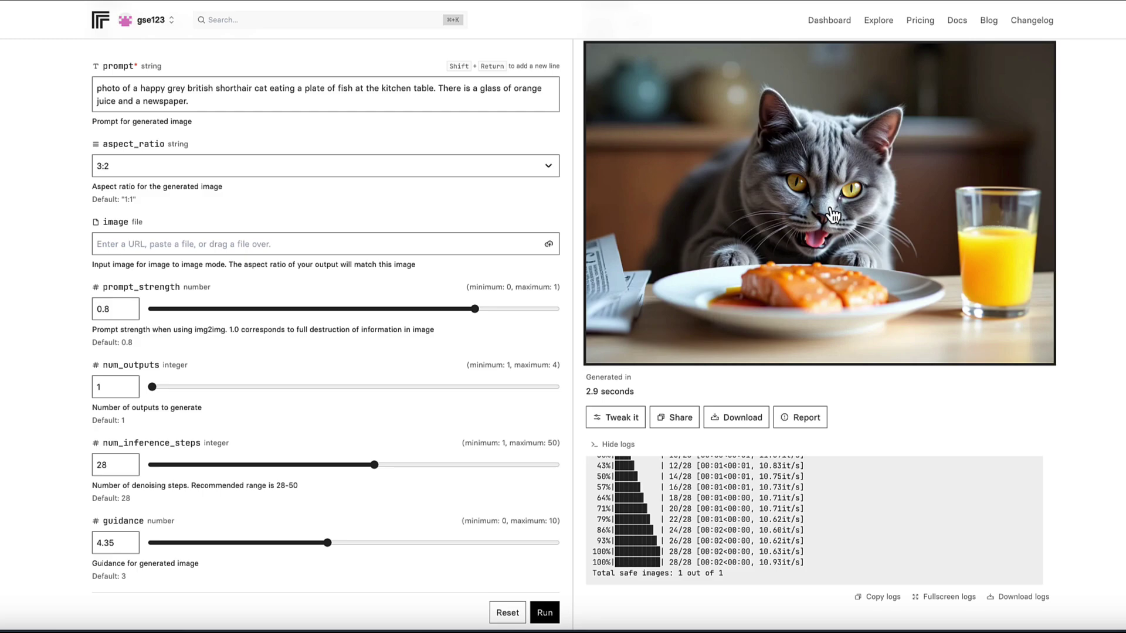
Rerun the seed-locked plate-of-fish cat prompt with guidance lowered to 2.22
drag(326, 545, 242, 546)
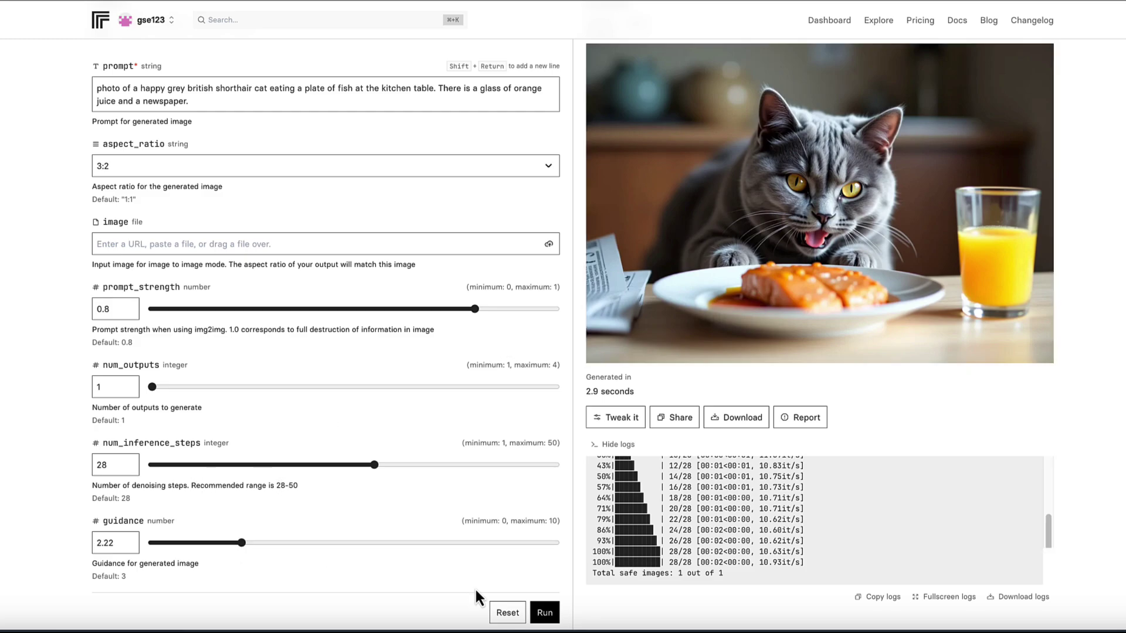
click(550, 613)
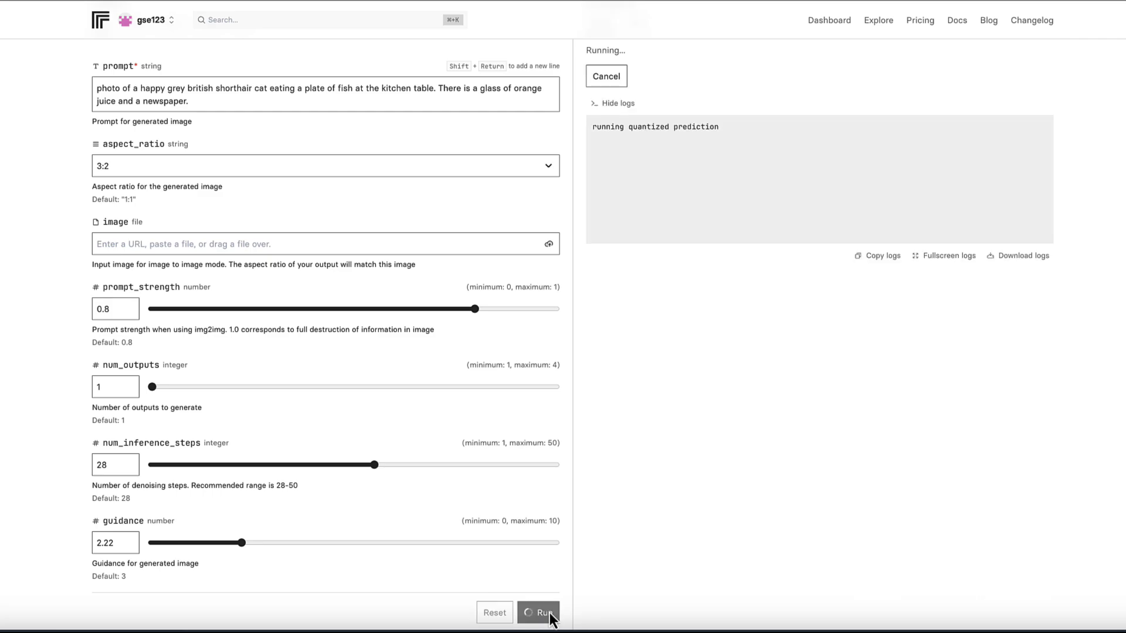
scroll(572, 434, up, 2)
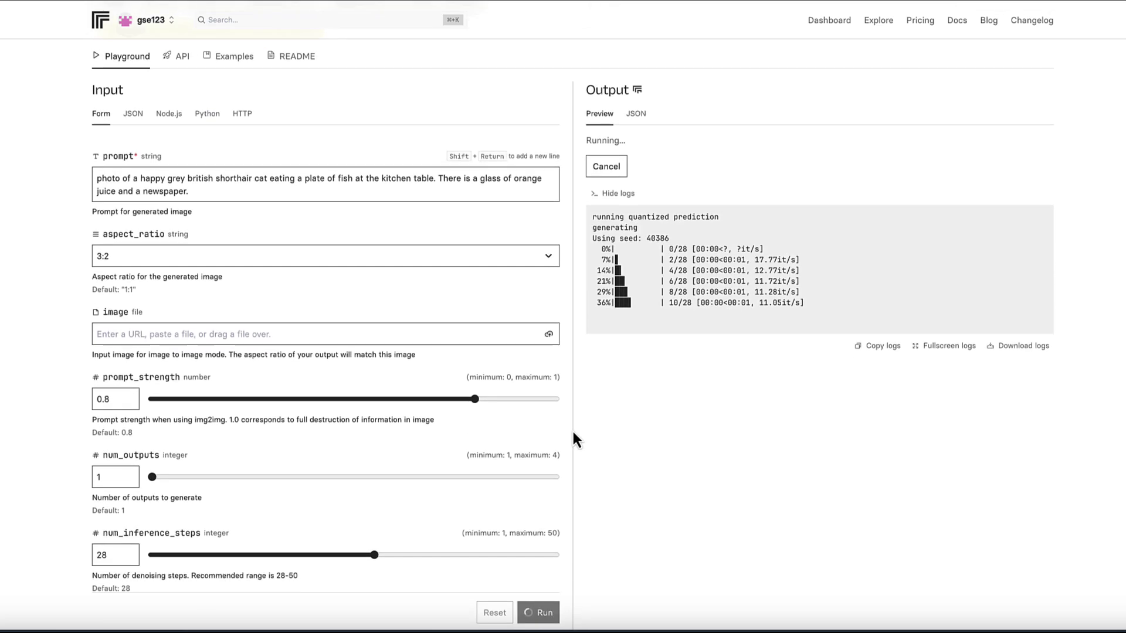
scroll(572, 434, down, 1)
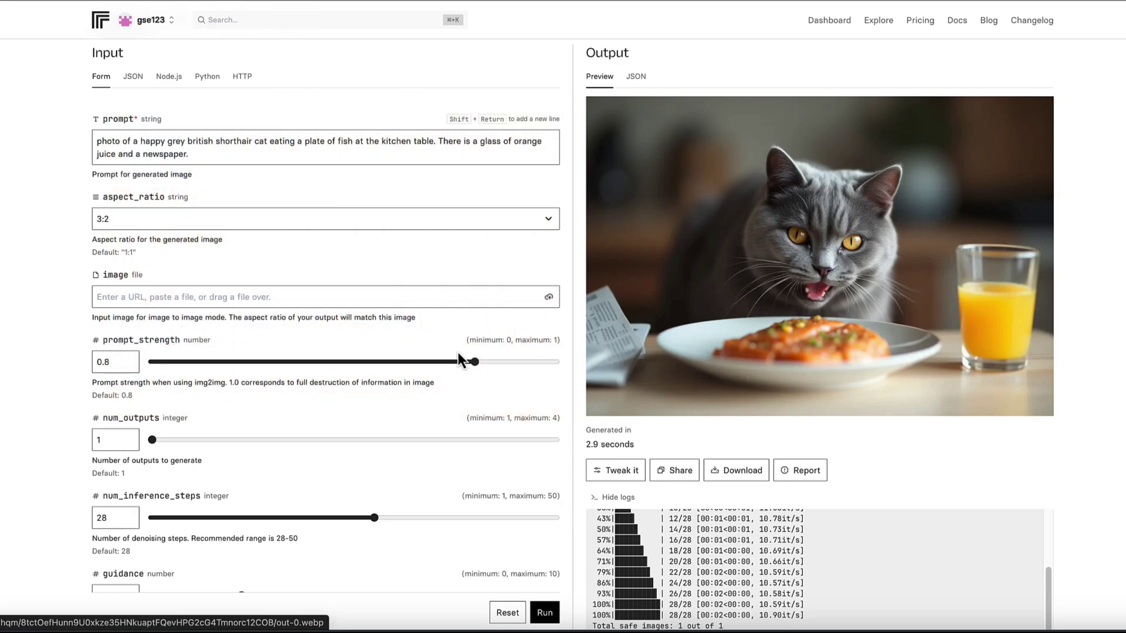
scroll(358, 410, down, 2)
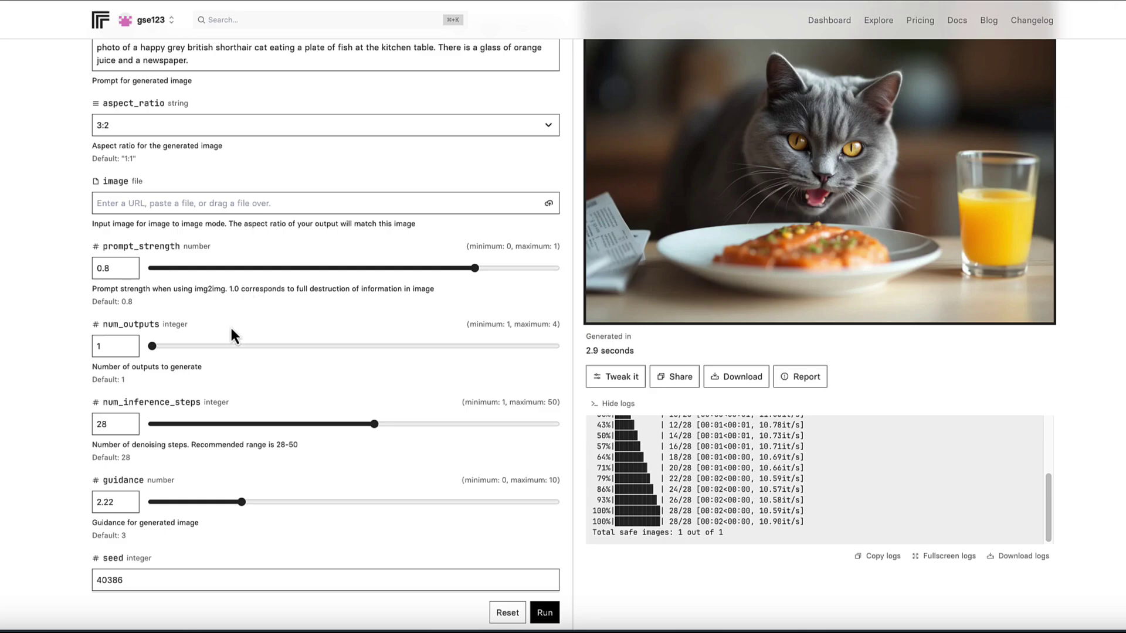
scroll(398, 359, up, 3)
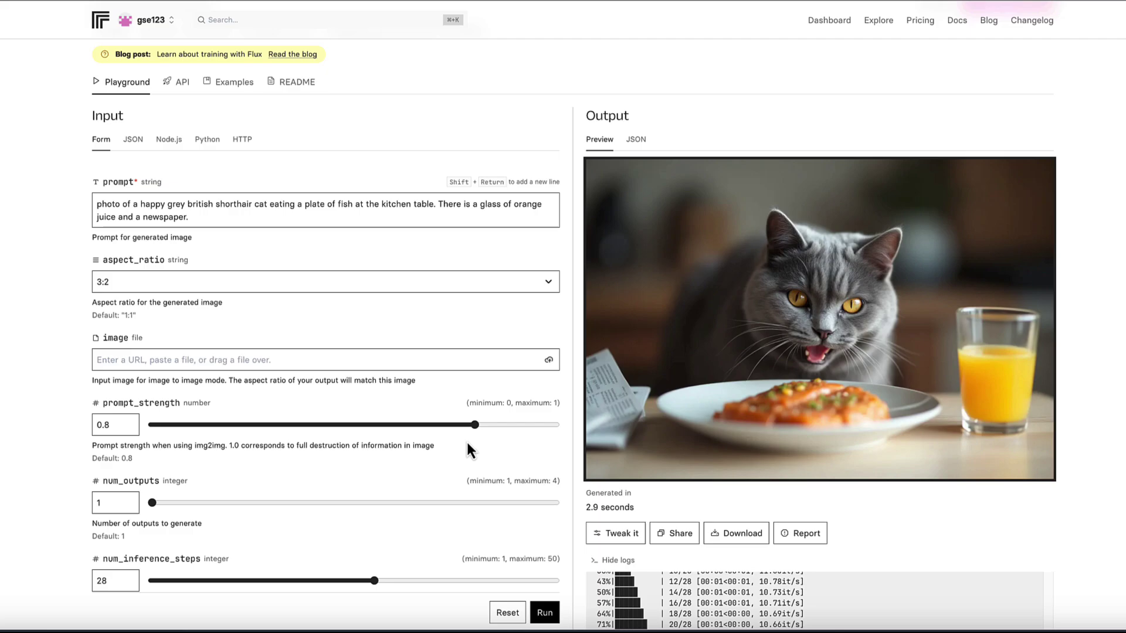
scroll(445, 446, down, 4)
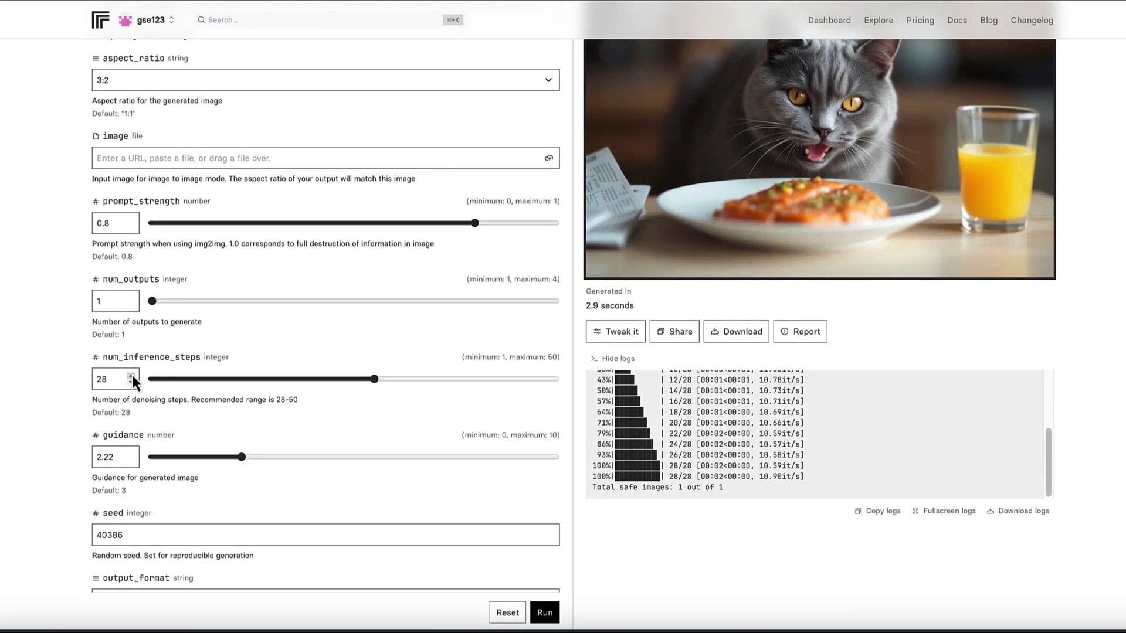
scroll(385, 380, up, 2)
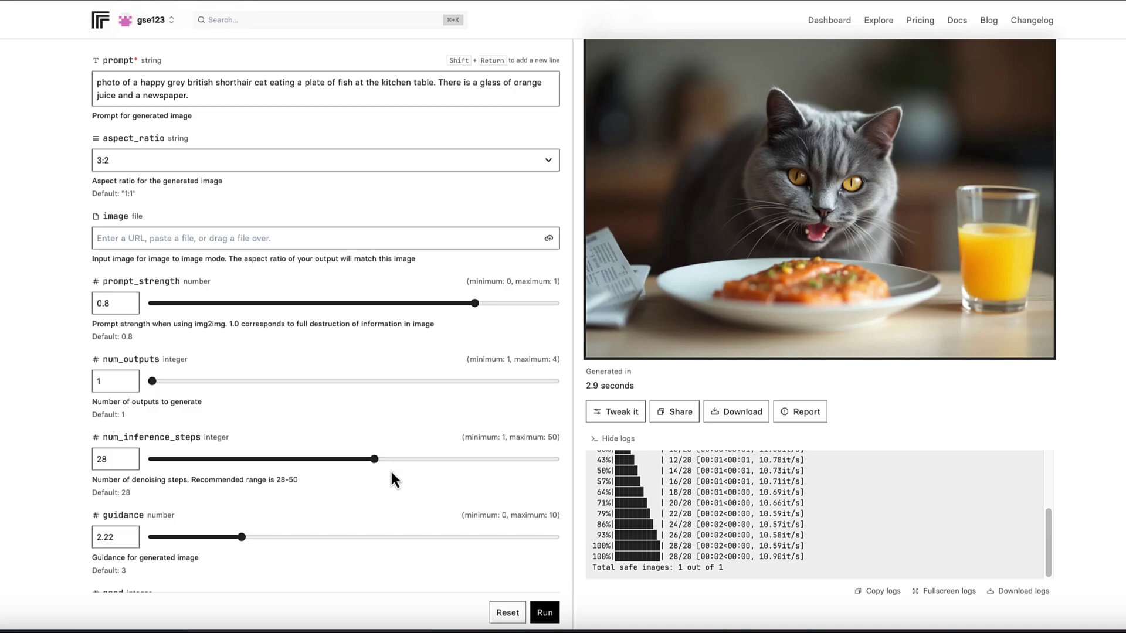